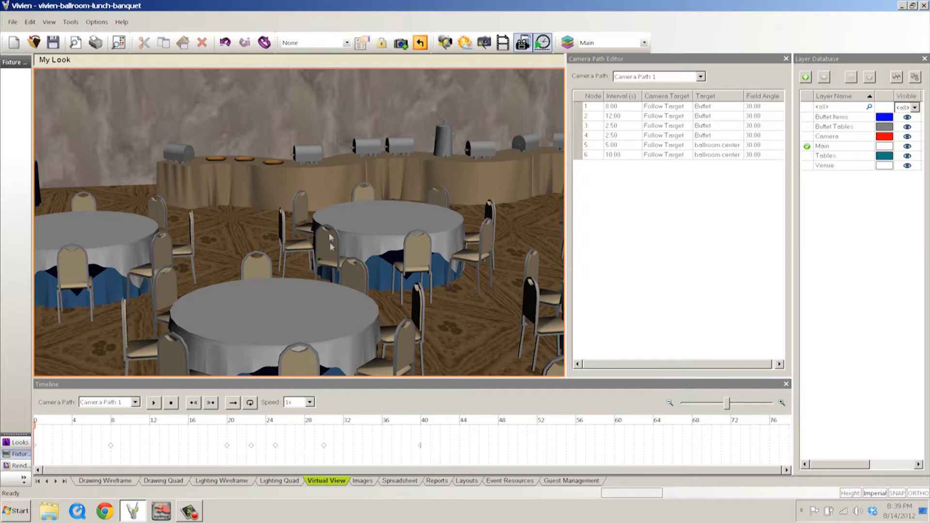
# Orbit the 3D view out over the ballroom and around to face the buffet wall.
pyautogui.moveTo(309, 238); pyautogui.dragTo(92, 250)
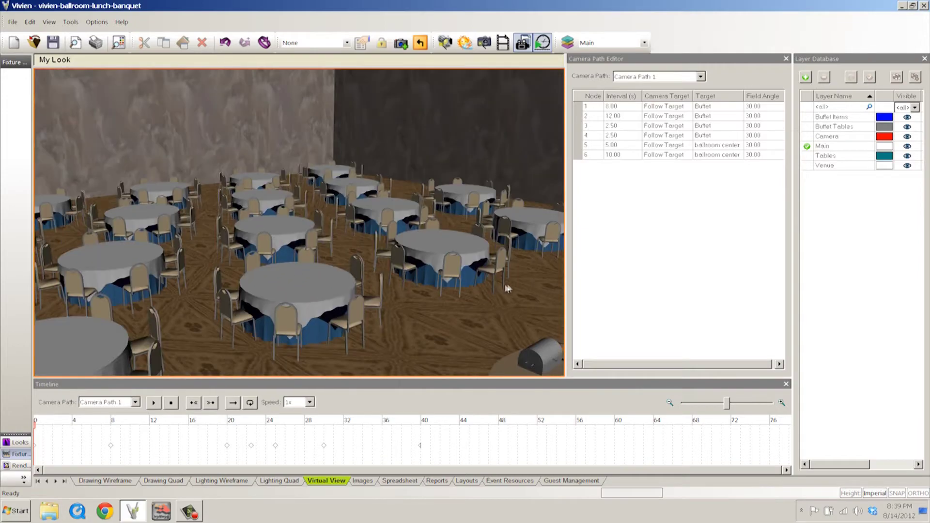
pyautogui.moveTo(507, 289); pyautogui.dragTo(98, 231)
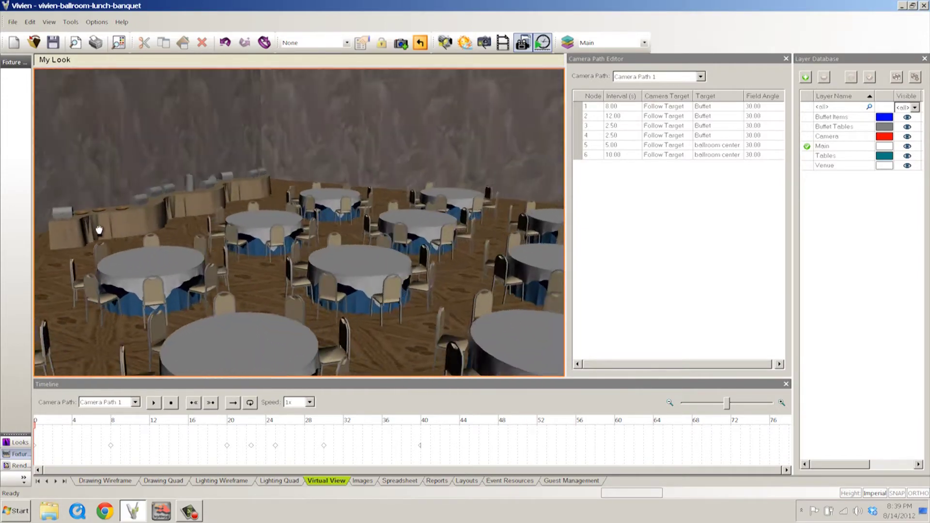
pyautogui.moveTo(476, 286); pyautogui.dragTo(291, 372)
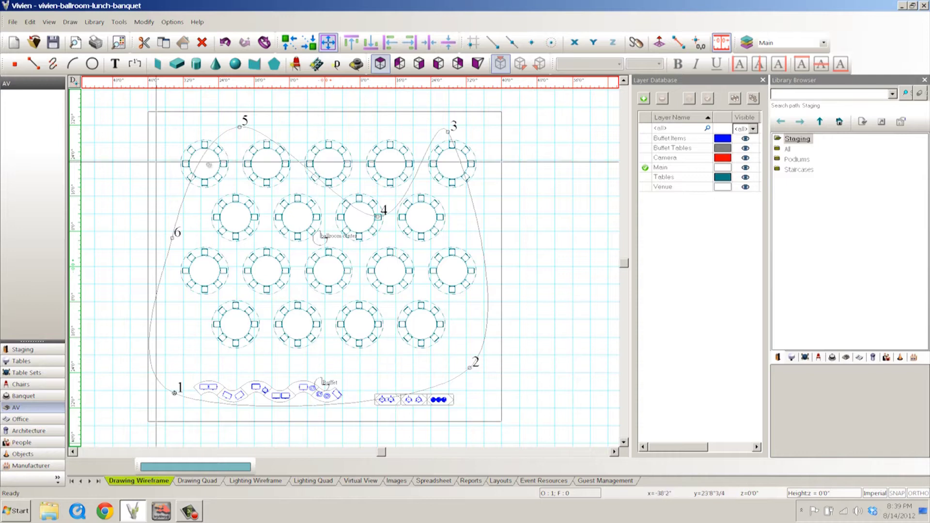
# Start placing a new camera target from Draw > Camera > Camera Target.
pyautogui.click(70, 22)
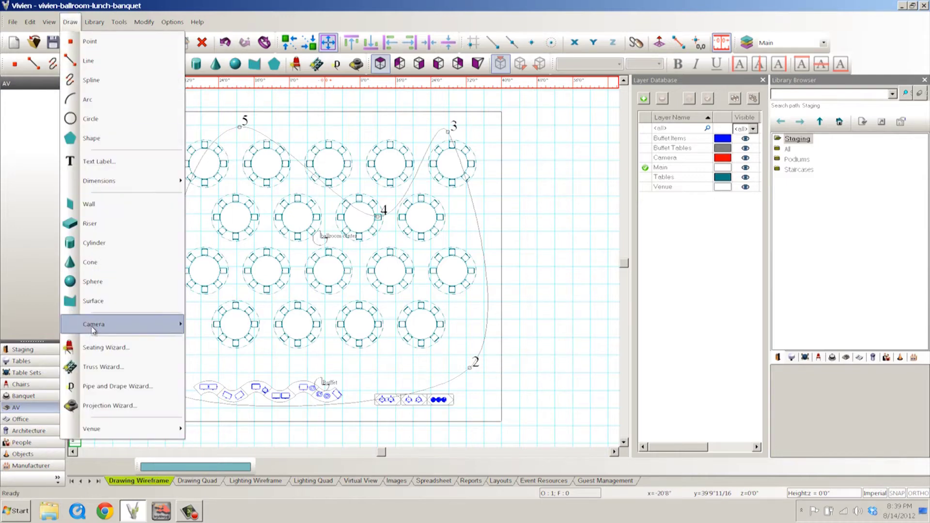
pyautogui.moveTo(98, 328)
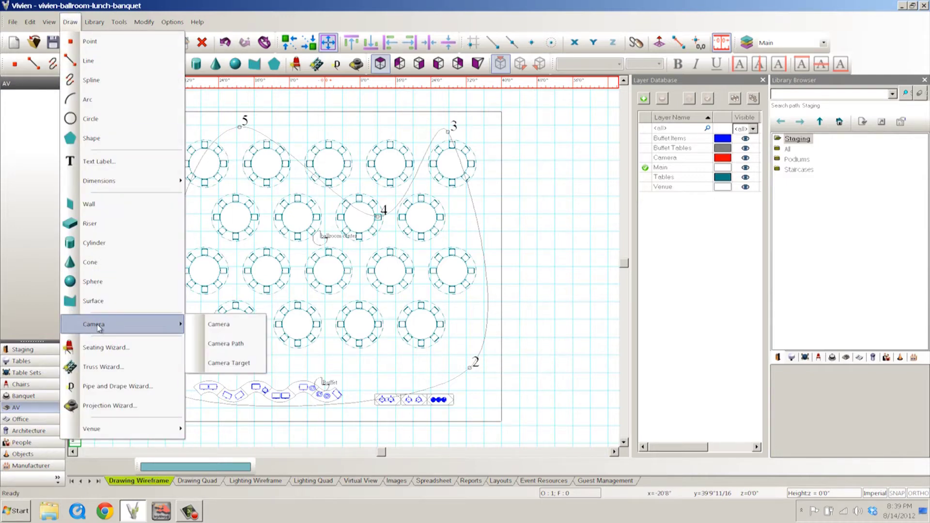
pyautogui.click(245, 365)
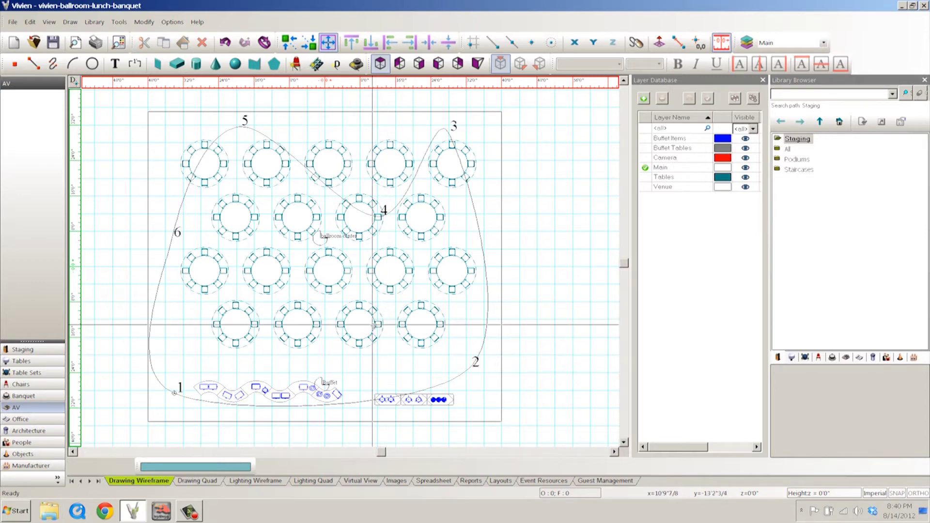
# Inspect the ballroom center and Buffet targets, selecting the ballroom center target label.
pyautogui.moveTo(373, 325)
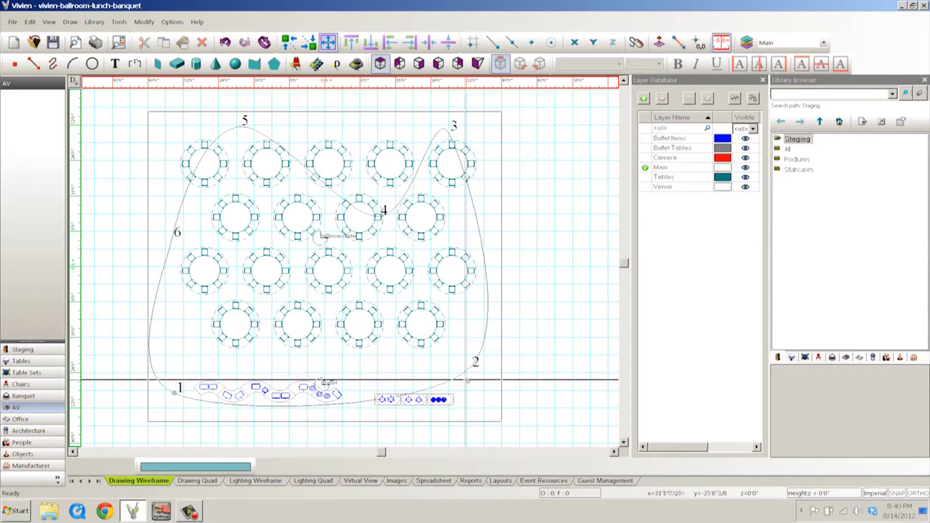
pyautogui.moveTo(391, 396)
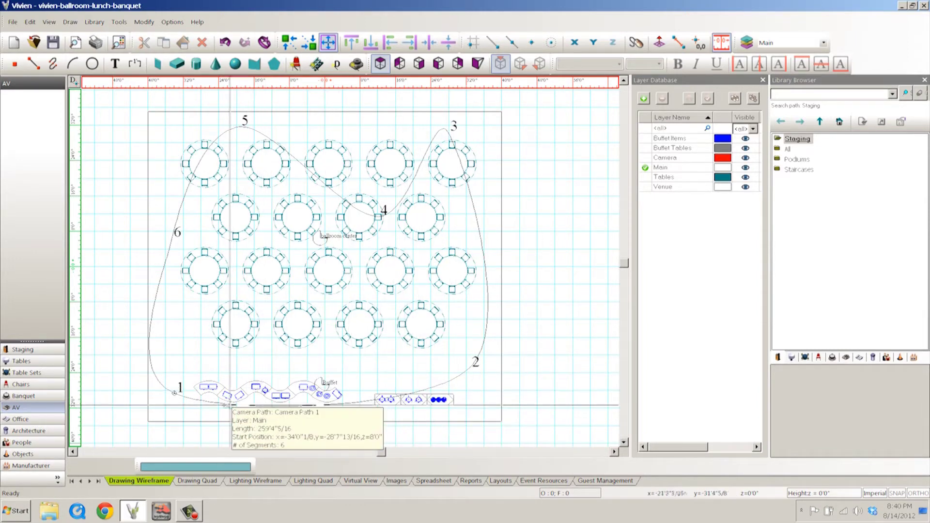
pyautogui.moveTo(252, 333)
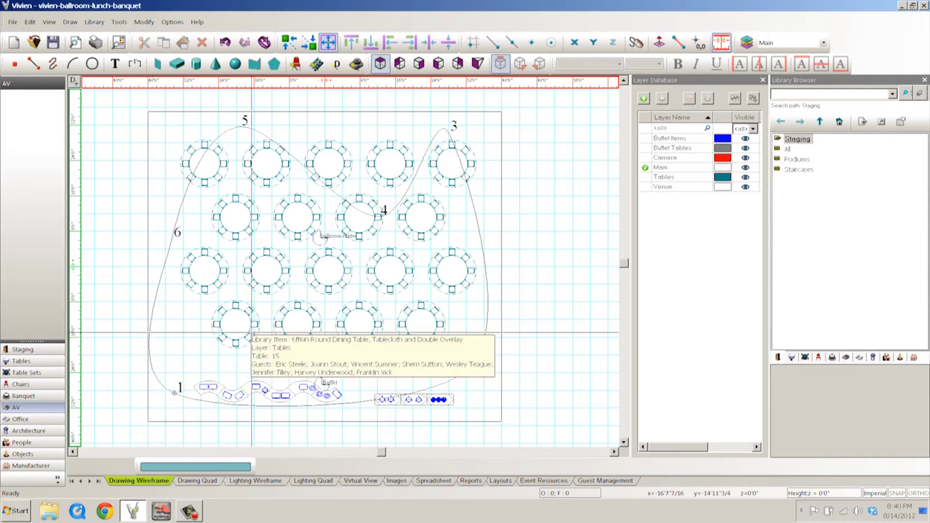
pyautogui.scroll(5, 359, 302)
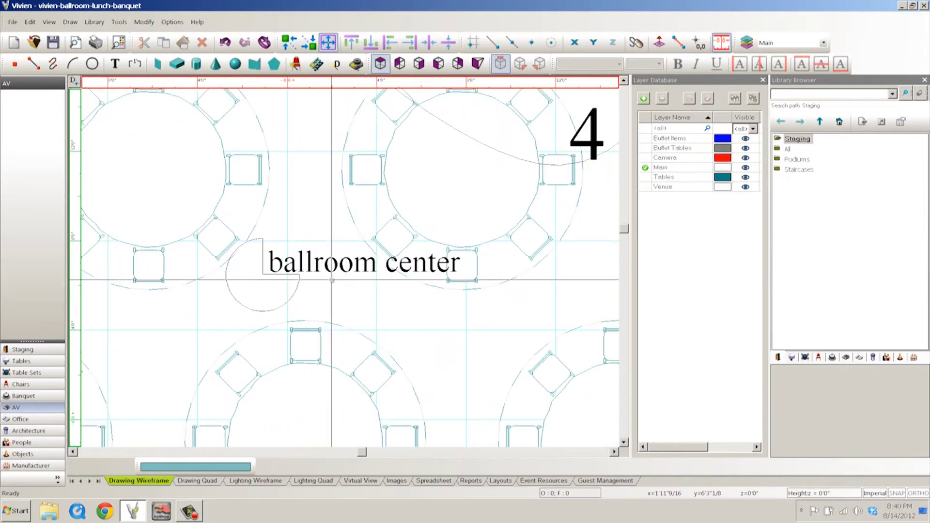
pyautogui.click(363, 268)
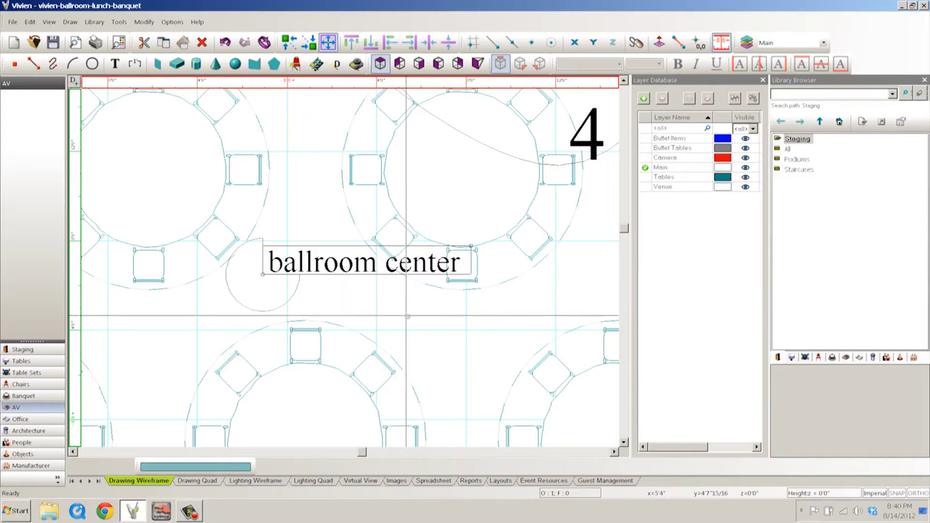
# Pan and zoom the plan over the buffet row, then recentre the whole table layout.
pyautogui.scroll(-5, 355, 291)
pyautogui.moveTo(355, 292); pyautogui.dragTo(332, 144, button='middle')
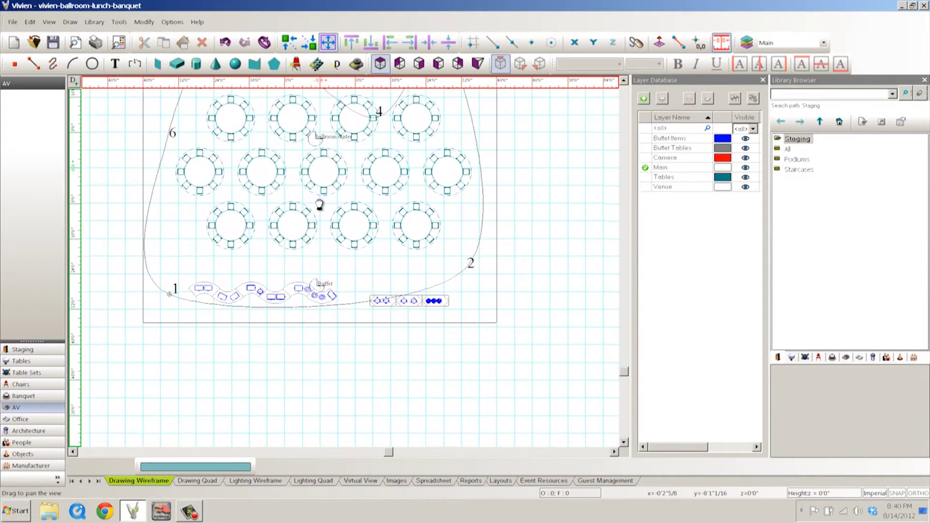
pyautogui.scroll(5, 339, 194)
pyautogui.scroll(-5, 384, 201)
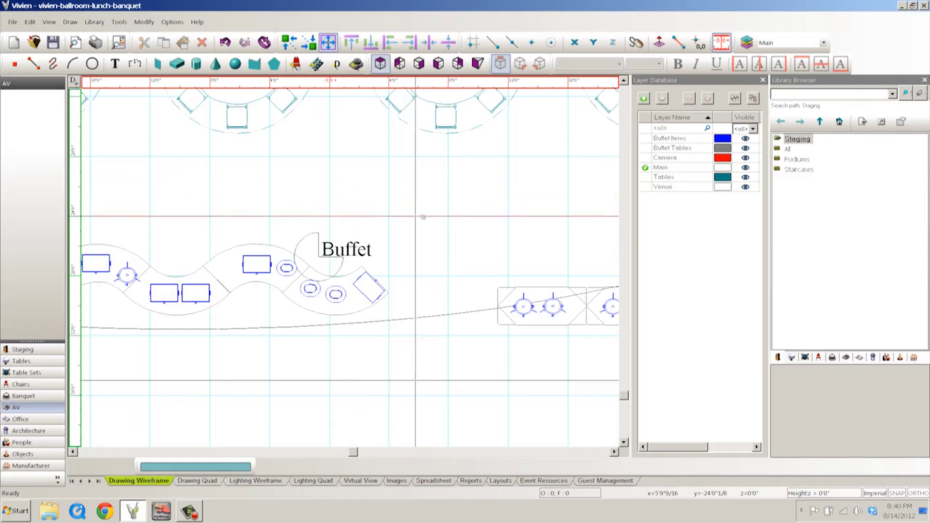
pyautogui.moveTo(384, 200); pyautogui.dragTo(402, 408, button='middle')
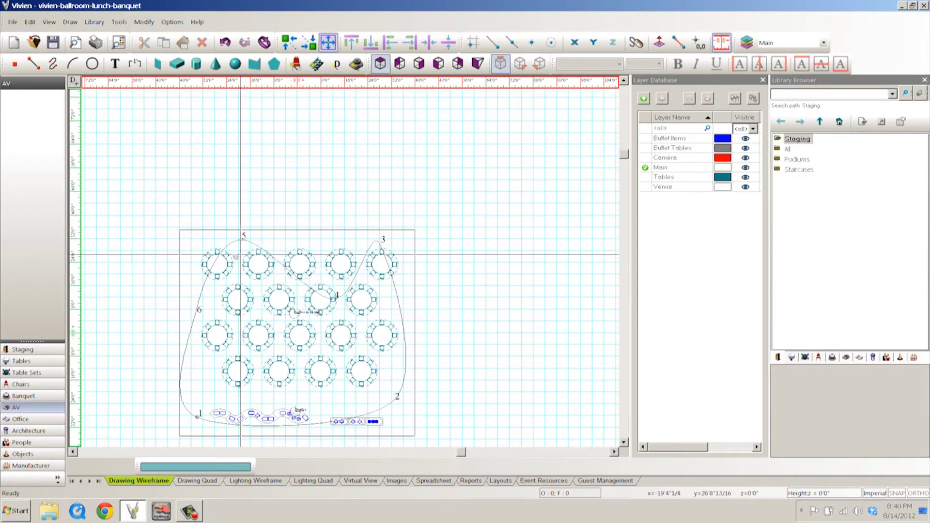
pyautogui.moveTo(307, 313); pyautogui.dragTo(335, 212, button='middle')
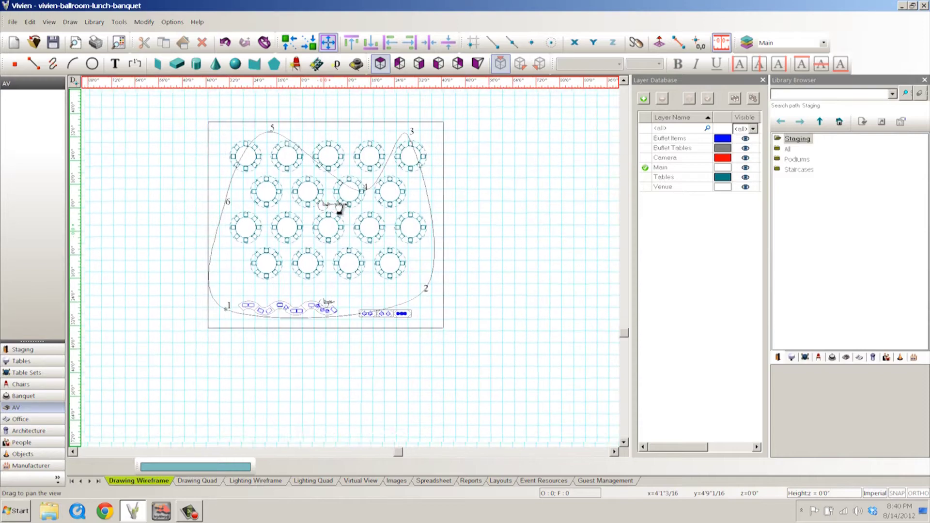
pyautogui.scroll(3, 331, 305)
pyautogui.scroll(-2, 330, 304)
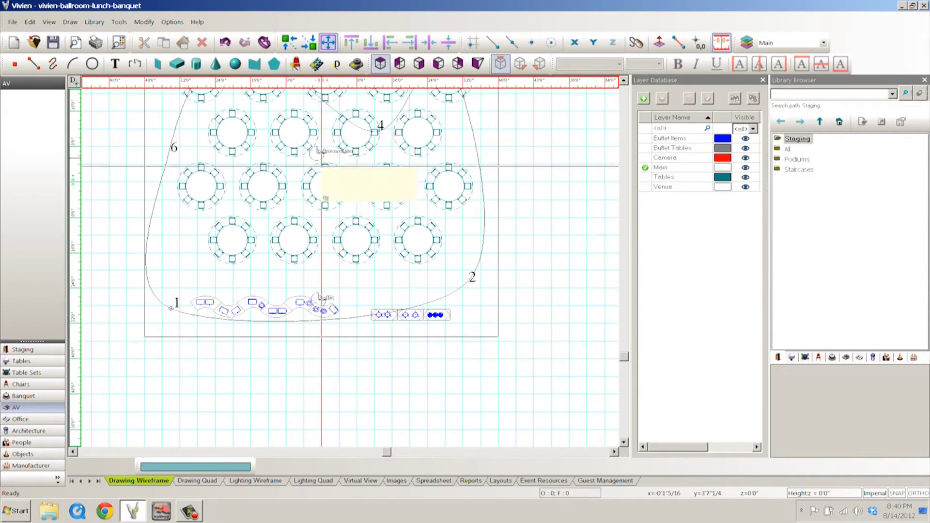
pyautogui.moveTo(320, 221); pyautogui.dragTo(316, 320, button='middle')
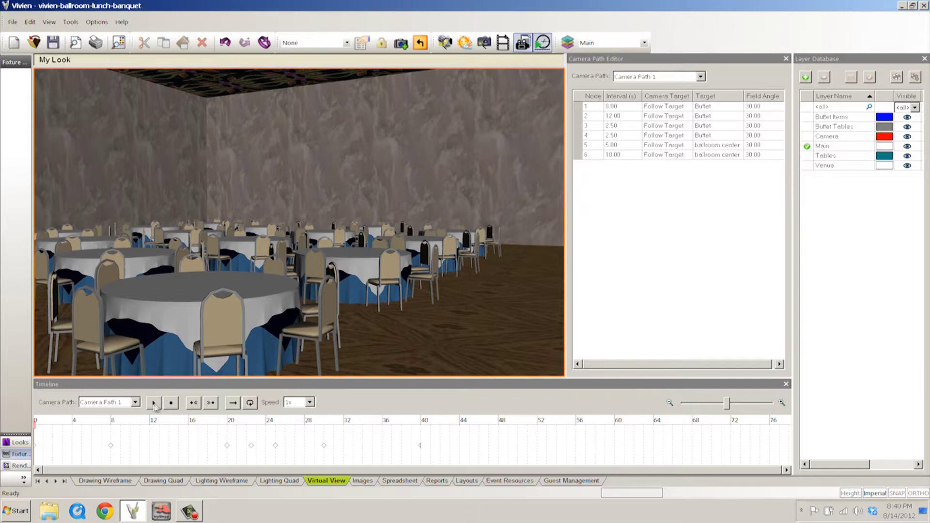
# Play Camera Path 1's fly-through from the Timeline.
pyautogui.click(153, 403)
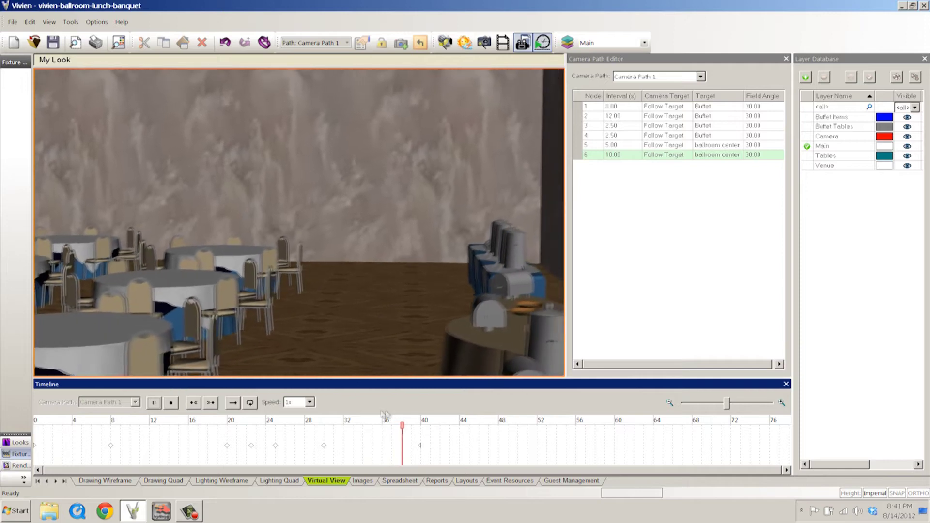
# Reverse Camera Path 1's playback direction and stop it back at 0 seconds.
pyautogui.click(170, 405)
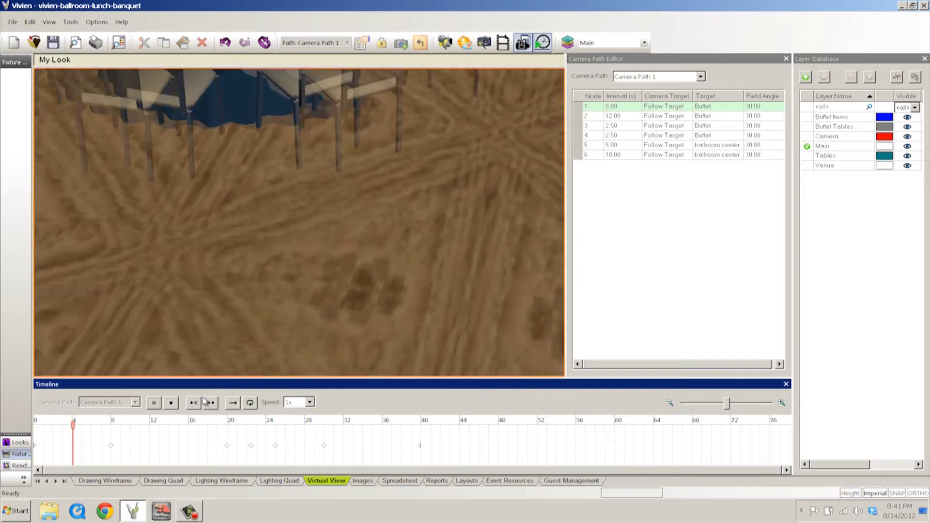
pyautogui.click(233, 402)
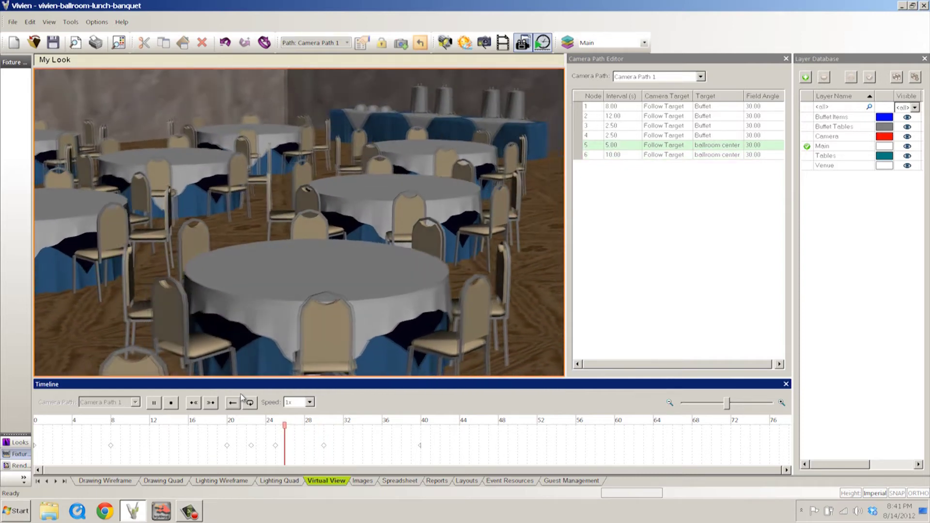
pyautogui.click(167, 403)
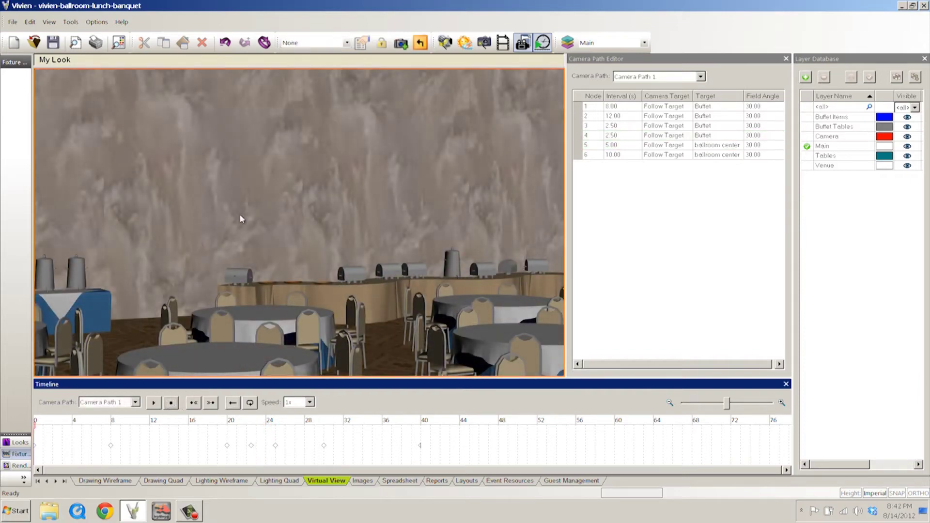
# Hide and then reshow the camera path node list.
pyautogui.click(628, 207)
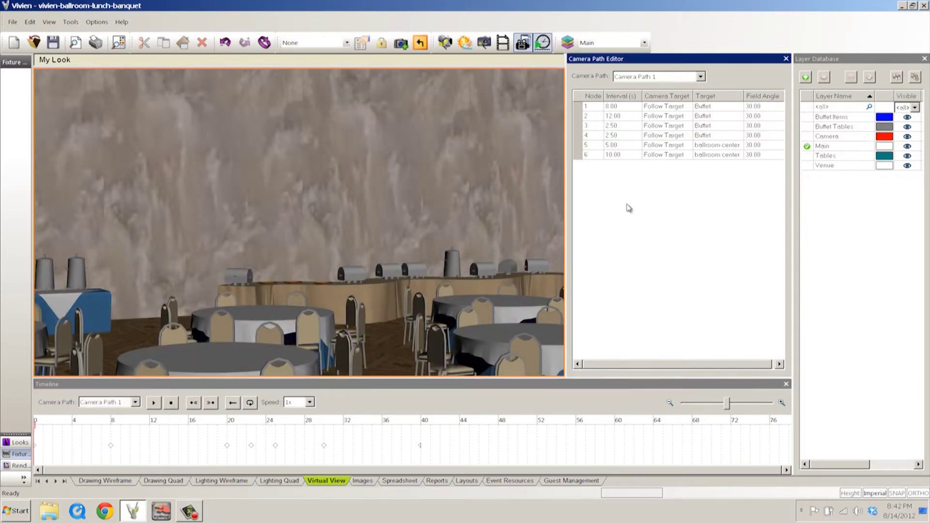
pyautogui.click(525, 46)
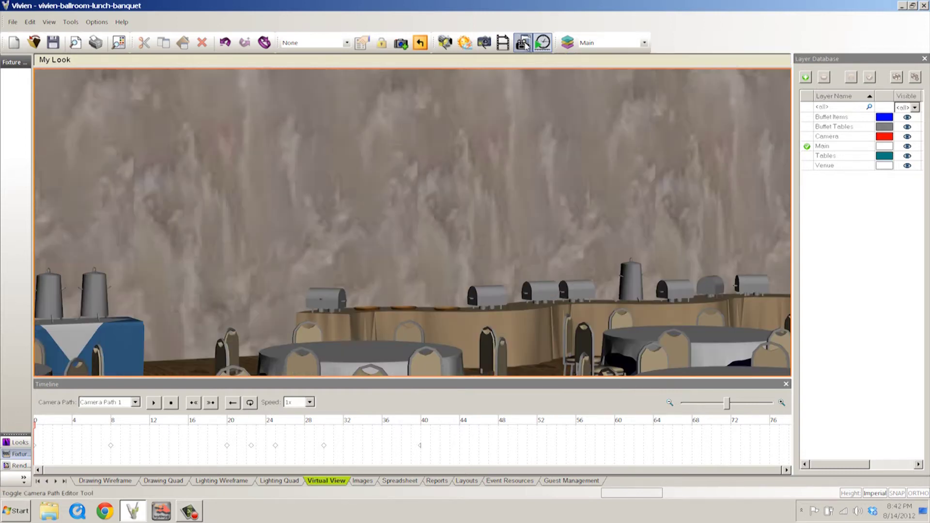
pyautogui.click(526, 46)
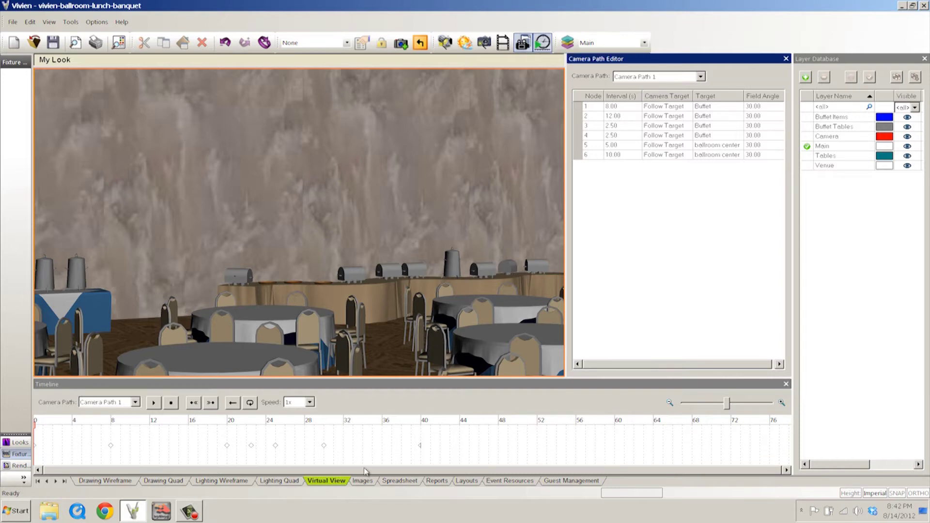
# Toggle the Timeline panel off and on, then return to the Drawing Wireframe plan.
pyautogui.click(413, 393)
pyautogui.click(542, 43)
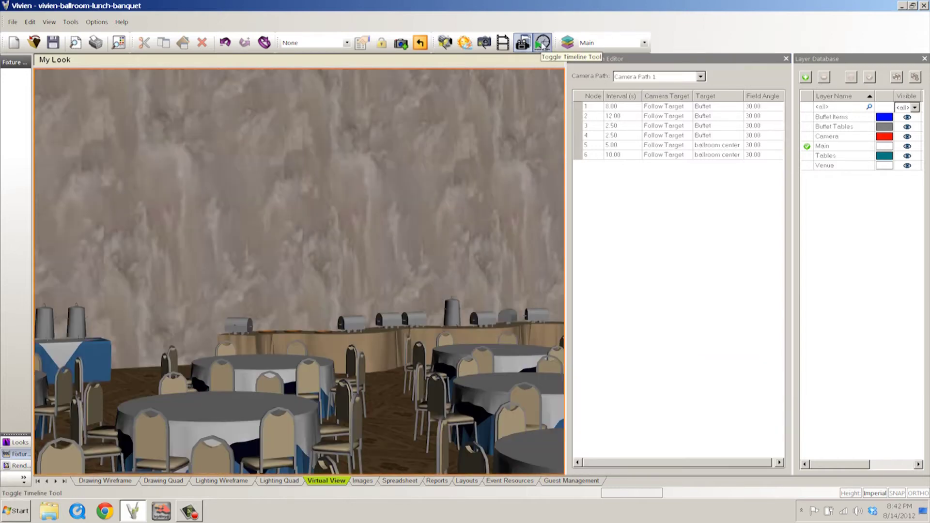
pyautogui.click(542, 43)
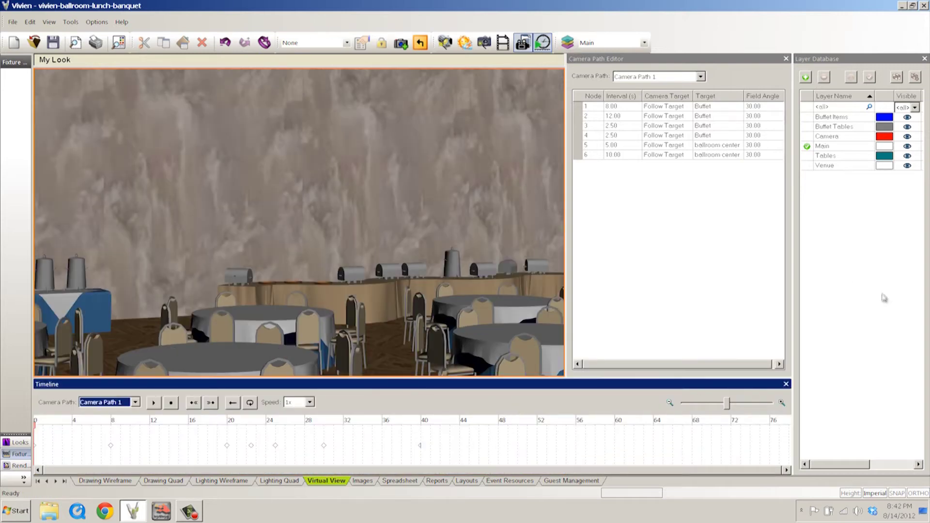
pyautogui.click(114, 480)
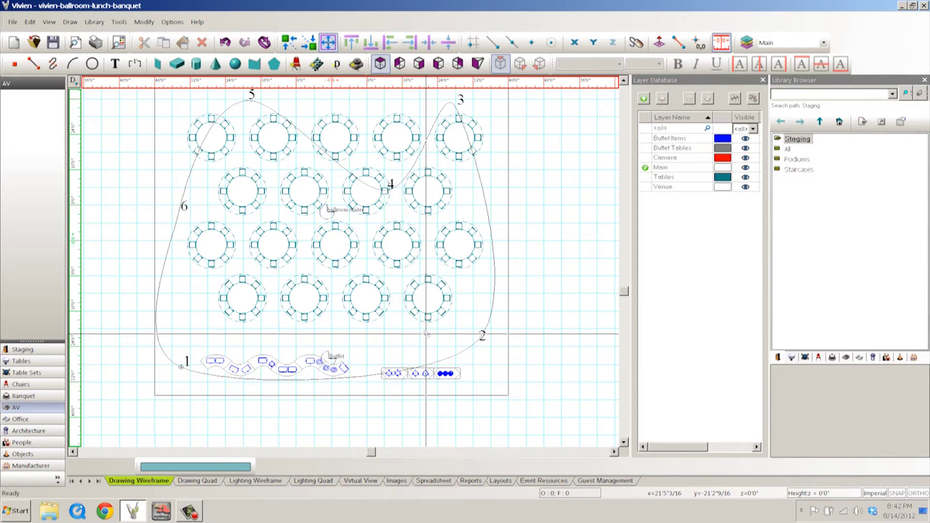
pyautogui.moveTo(309, 227); pyautogui.dragTo(286, 262, button='middle')
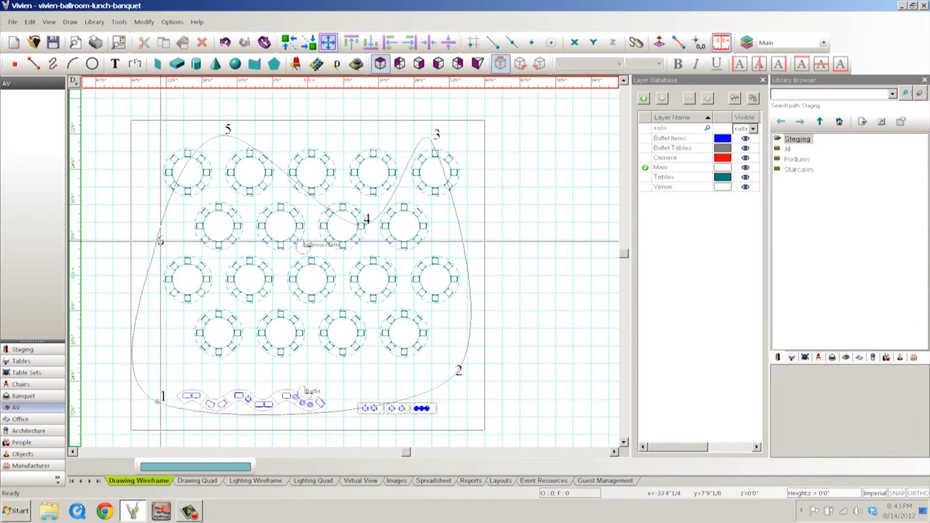
pyautogui.scroll(3, 158, 241)
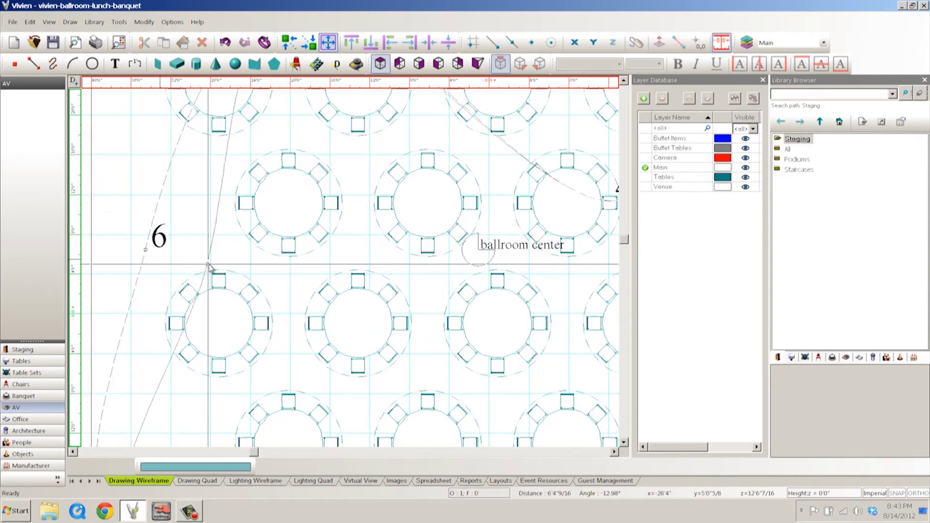
pyautogui.moveTo(160, 263); pyautogui.dragTo(228, 278, button='middle')
pyautogui.scroll(-6, 271, 275)
pyautogui.scroll(3, 215, 248)
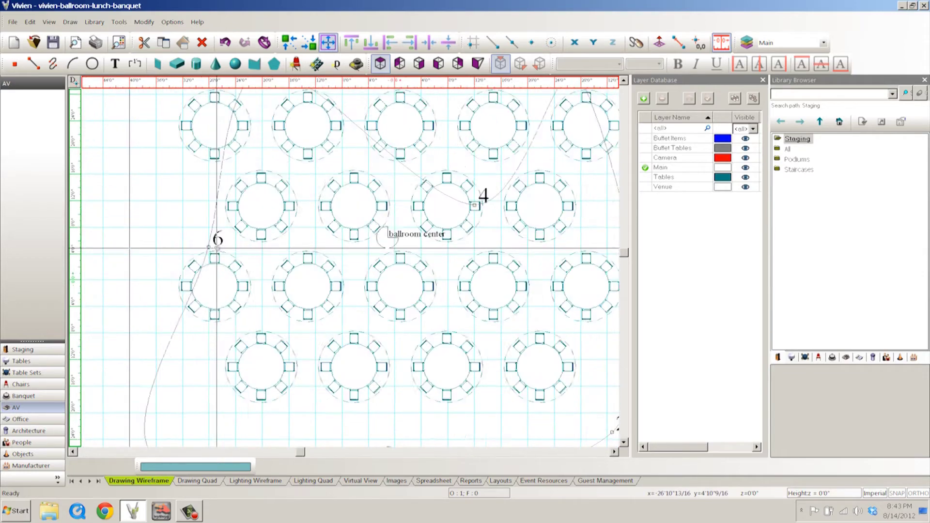
pyautogui.scroll(-2, 216, 247)
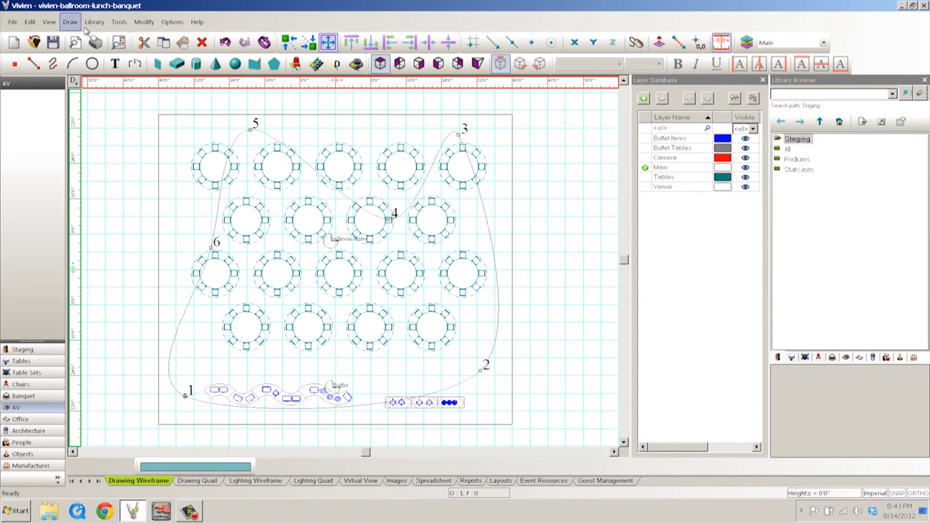
# Start a new camera path via Draw > Camera > Camera Path, first point beside the buffet.
pyautogui.click(71, 22)
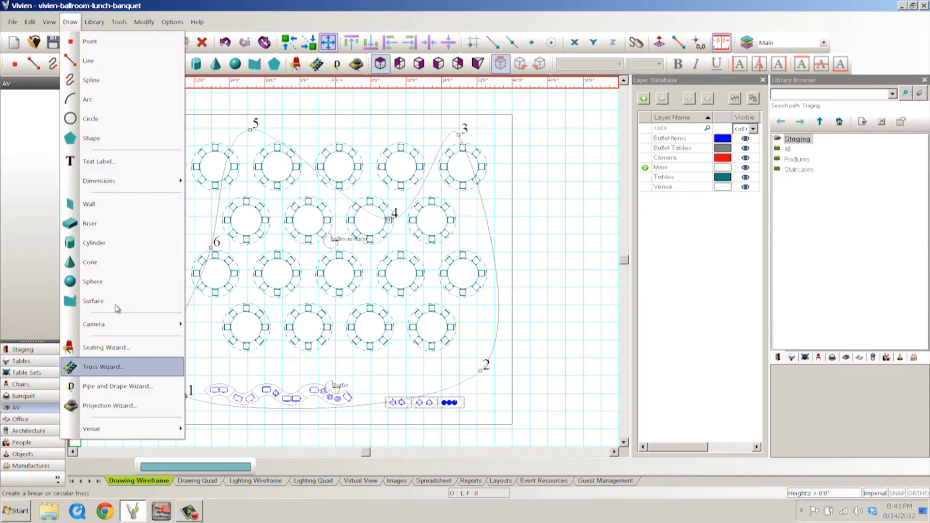
pyautogui.moveTo(116, 324)
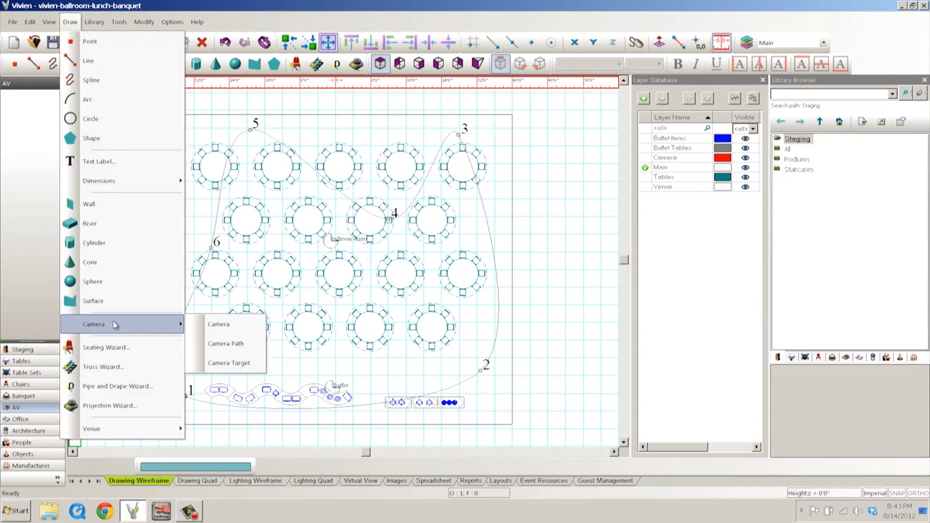
pyautogui.click(237, 344)
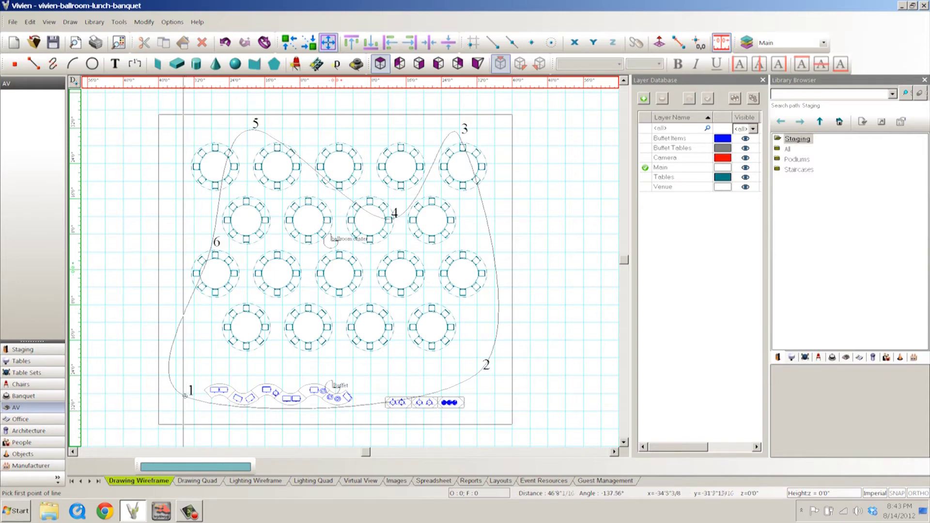
pyautogui.click(184, 403)
pyautogui.scroll(3, 236, 401)
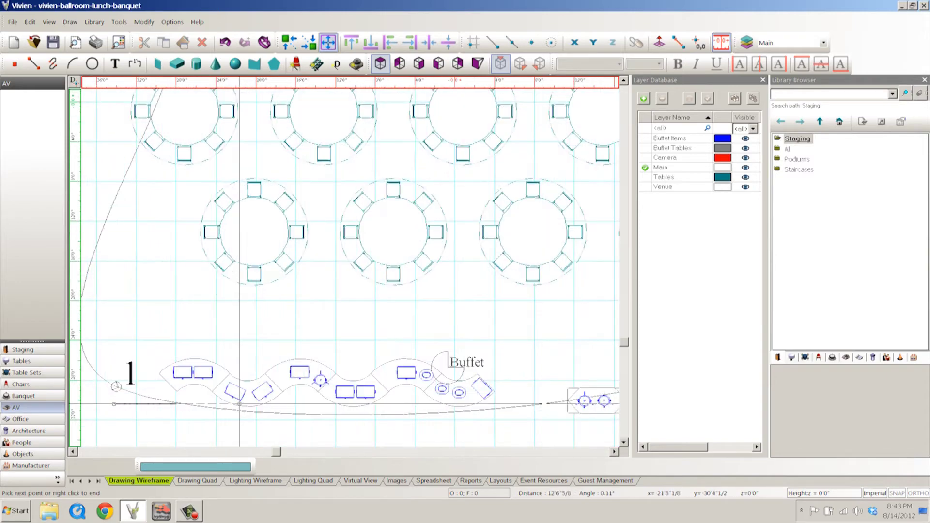
pyautogui.scroll(-2, 300, 395)
pyautogui.scroll(-1, 352, 397)
pyautogui.scroll(1, 417, 368)
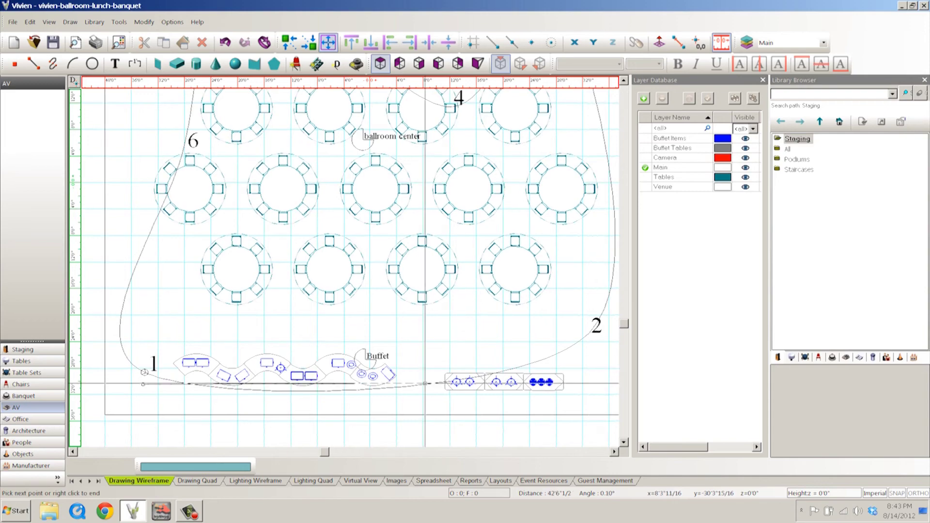
# Add path points around the right side, across the top, and back near the buffet's left end.
pyautogui.click(459, 358)
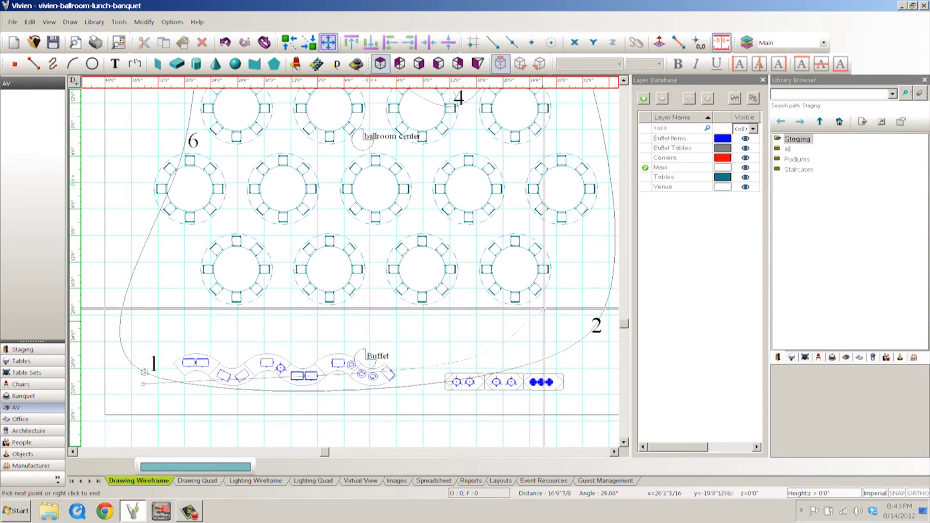
pyautogui.scroll(-1, 575, 289)
pyautogui.scroll(1, 476, 332)
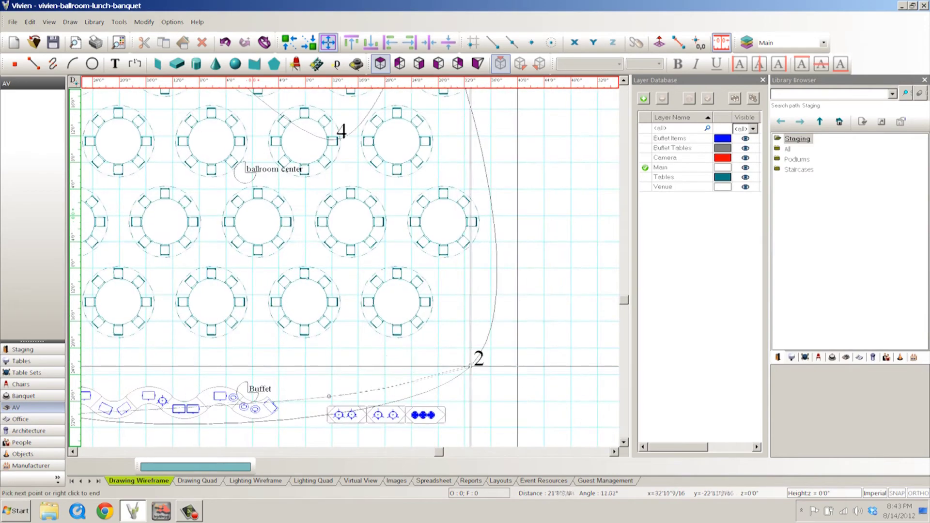
pyautogui.click(475, 332)
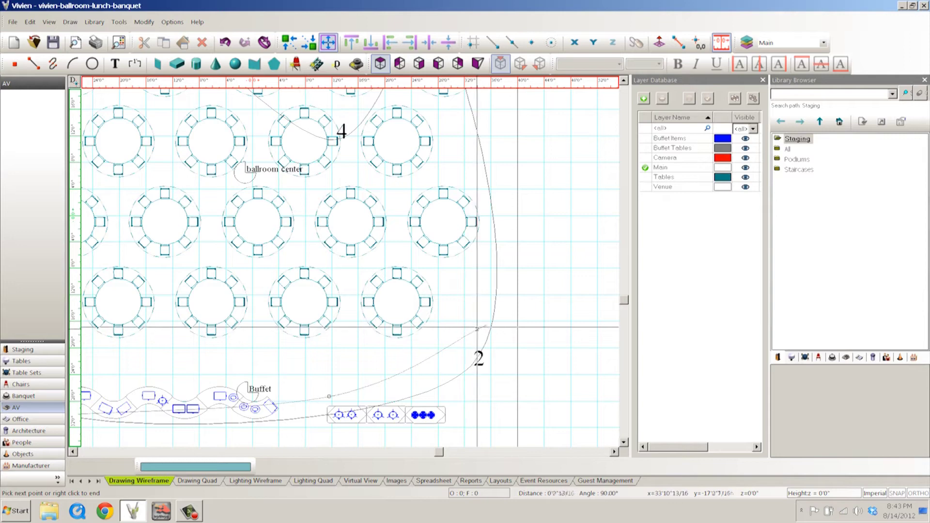
pyautogui.scroll(-1, 471, 170)
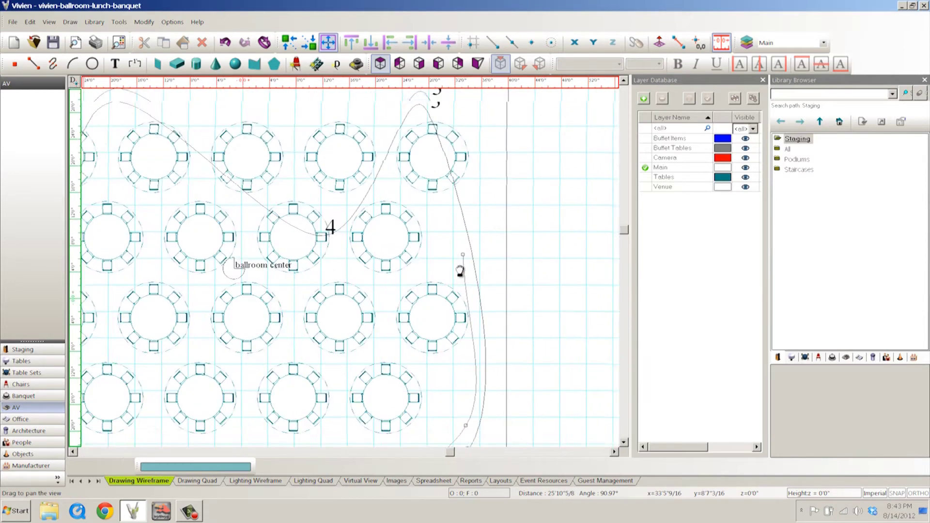
pyautogui.scroll(1, 474, 229)
pyautogui.click(474, 229)
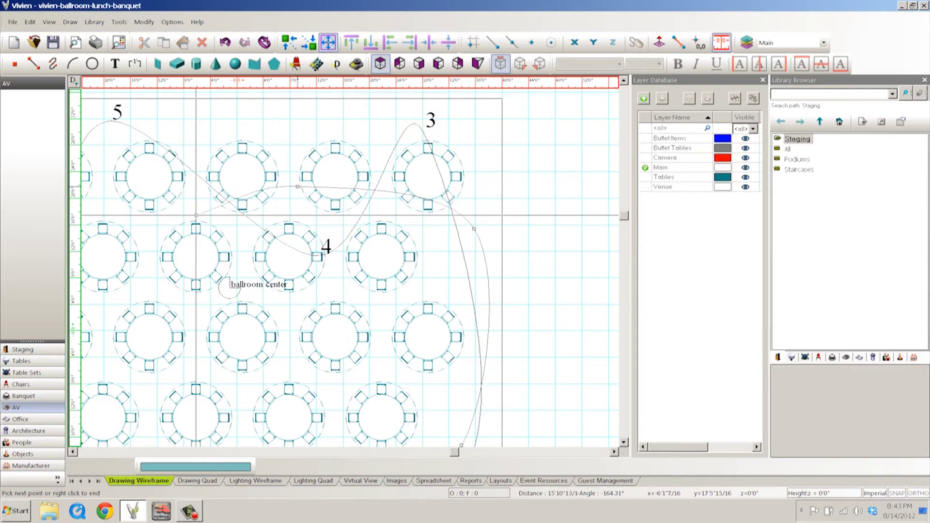
pyautogui.scroll(-1, 549, 330)
pyautogui.scroll(1, 331, 356)
pyautogui.scroll(-1, 331, 356)
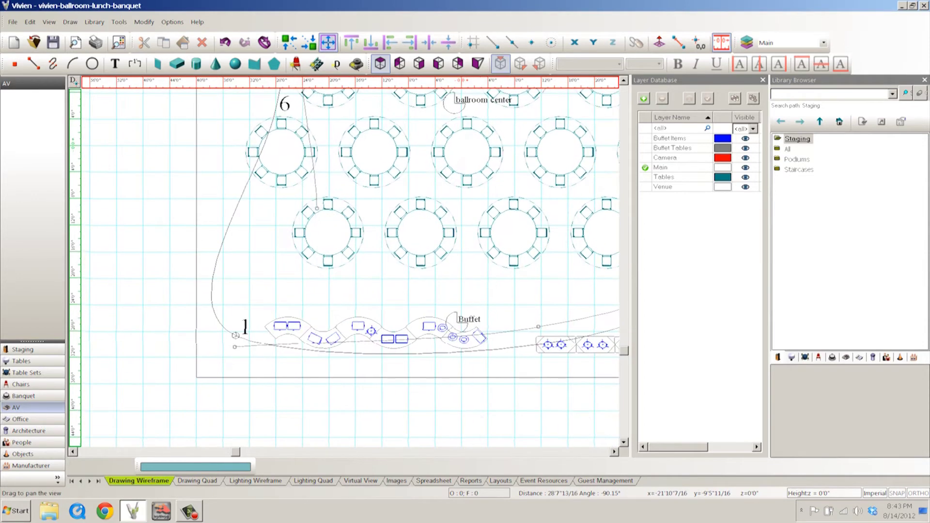
pyautogui.scroll(1, 240, 299)
pyautogui.click(240, 299)
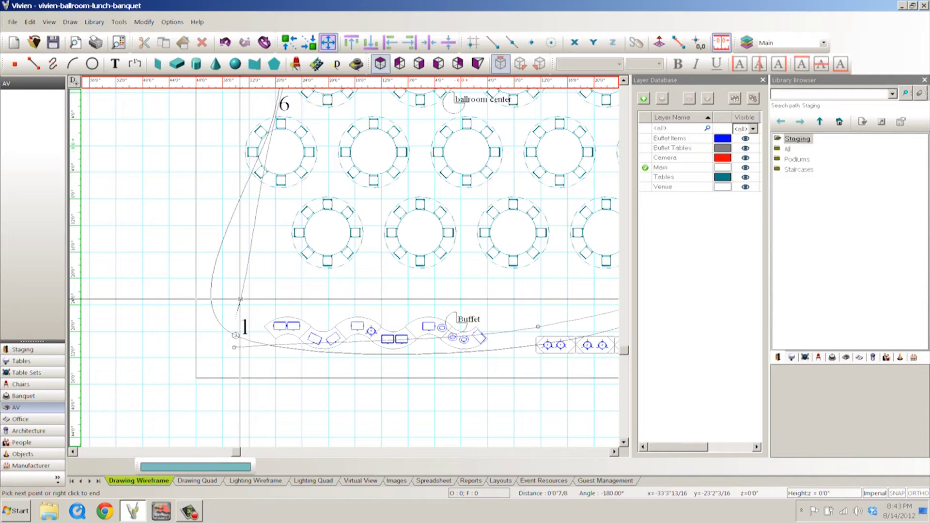
pyautogui.rightClick(264, 294)
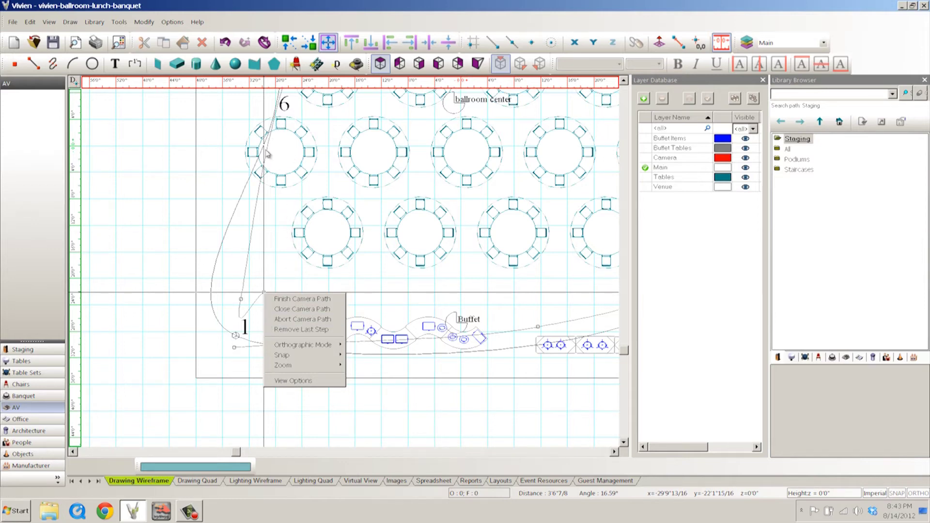
# Choose Finish Camera Path from the right-click menu and zoom out over the whole plan.
pyautogui.click(326, 380)
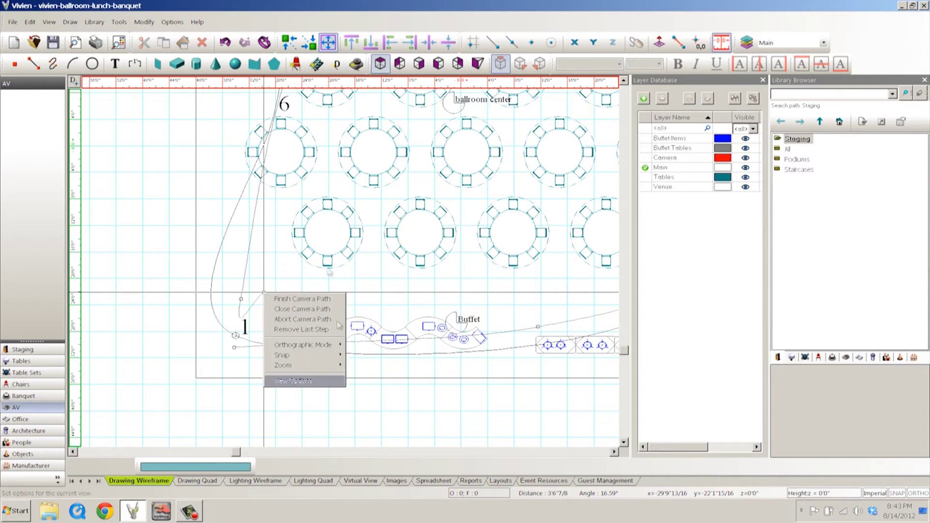
pyautogui.click(293, 300)
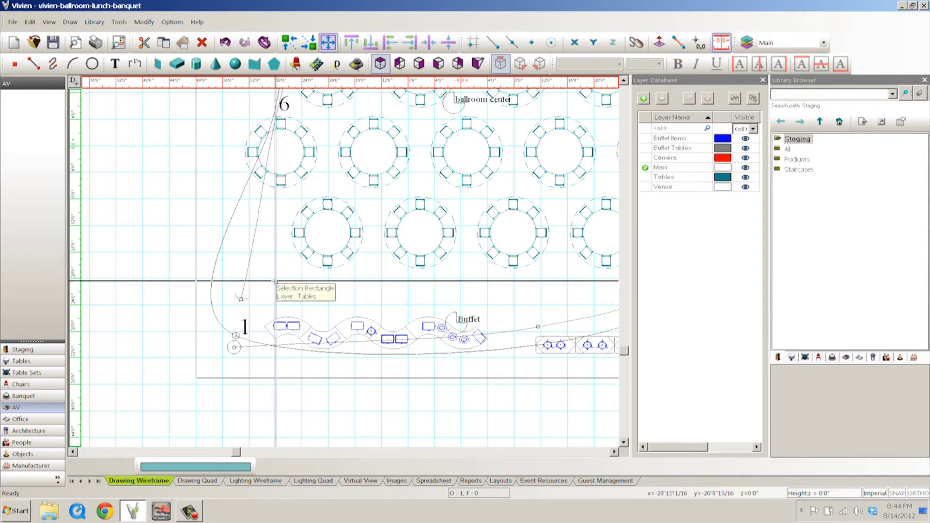
pyautogui.scroll(3, 239, 301)
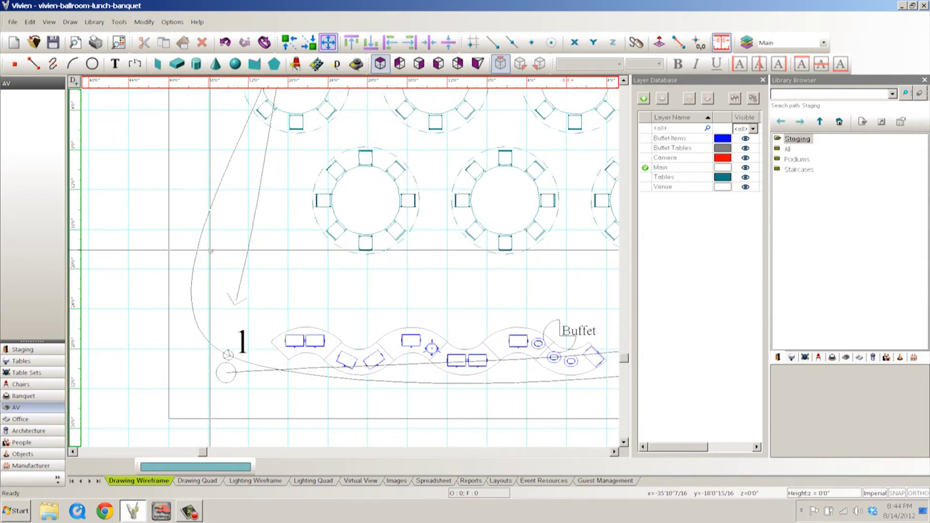
pyautogui.scroll(-5, 234, 297)
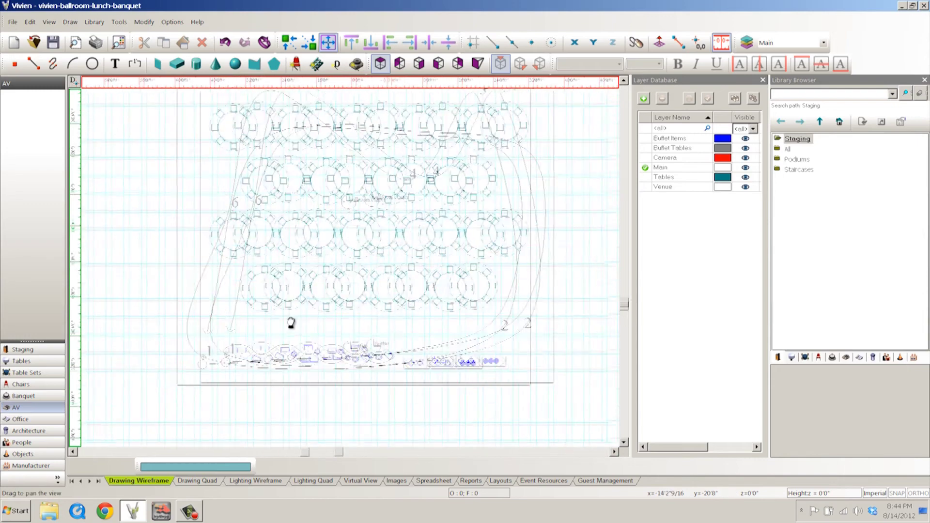
pyautogui.scroll(1, 292, 321)
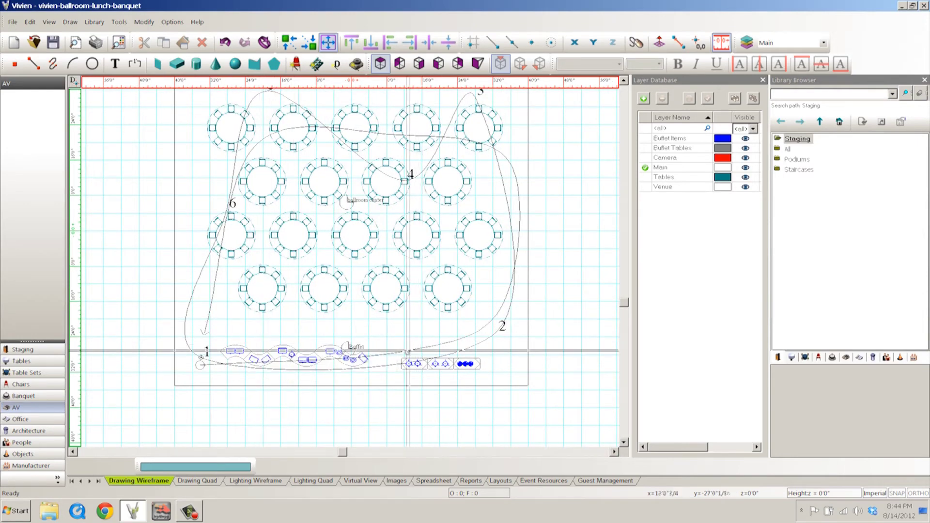
# Put Camera Path 2 on the Camera layer in its Properties and close the dialog.
pyautogui.doubleClick(402, 352)
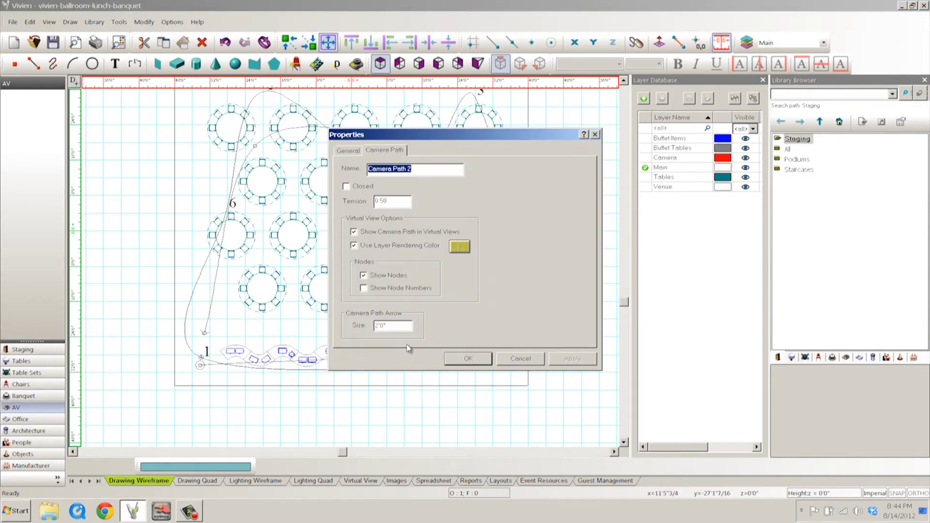
pyautogui.click(355, 153)
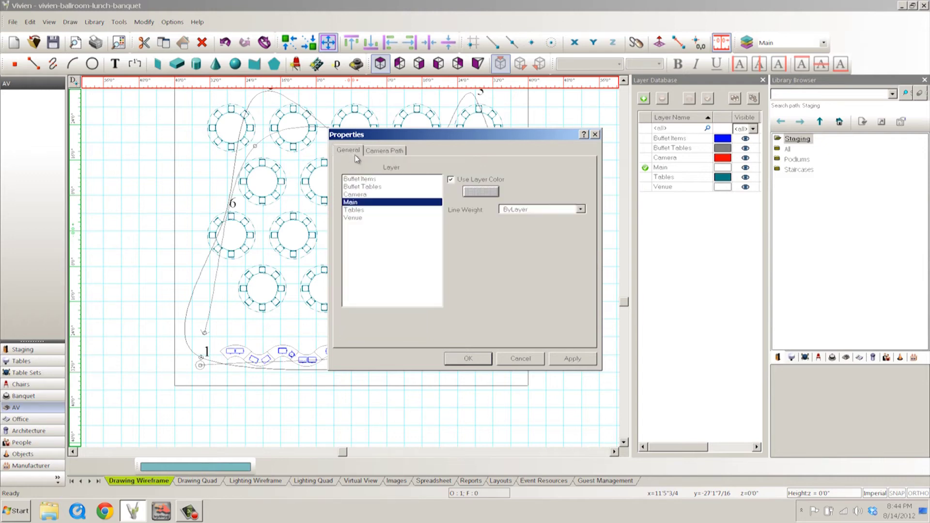
pyautogui.click(363, 196)
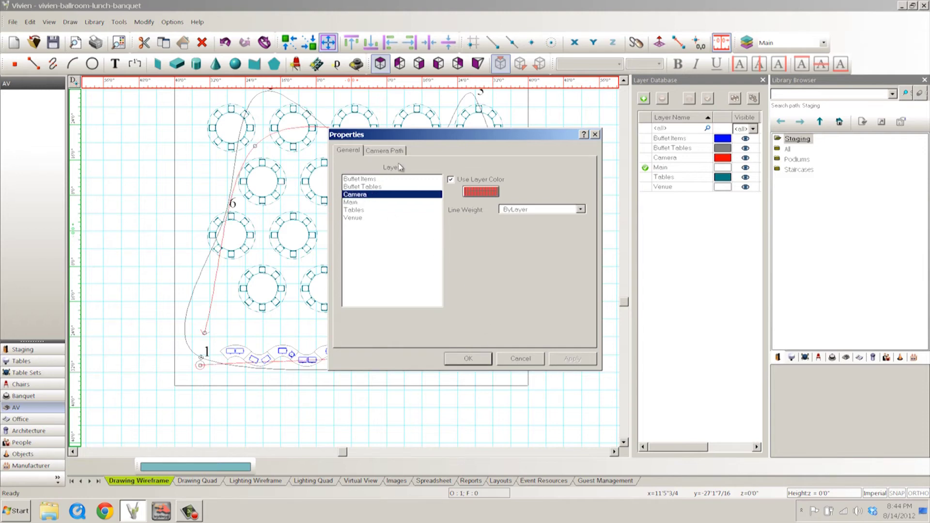
pyautogui.click(390, 152)
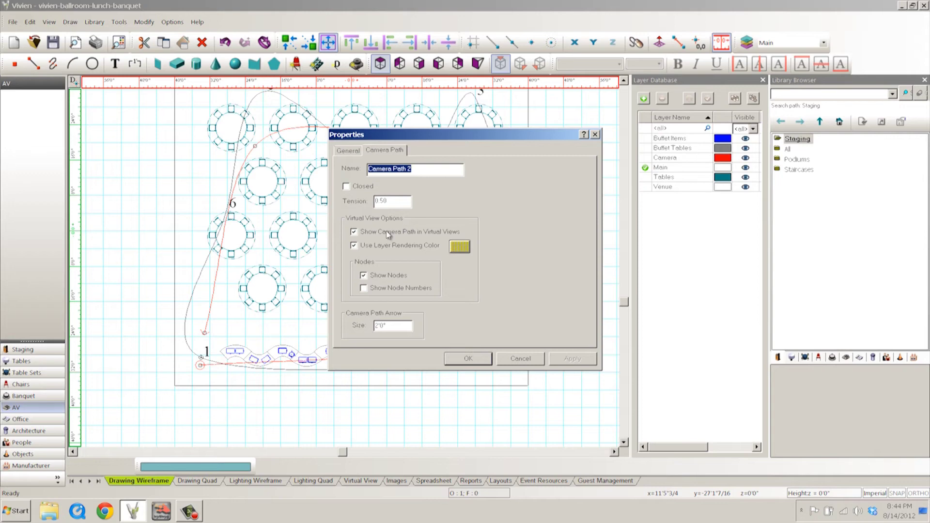
pyautogui.click(467, 359)
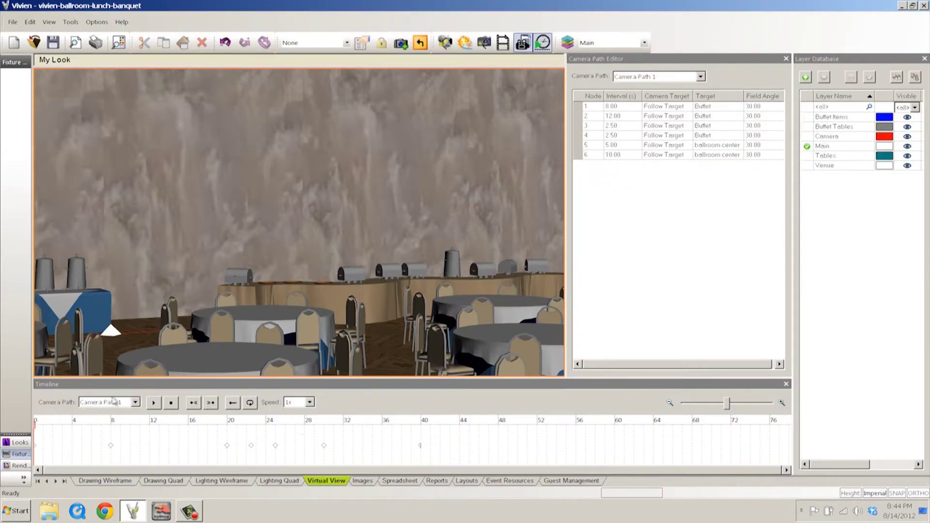
# Play and stop Camera Path 2's fly-through from the Timeline, then return to Drawing Wireframe.
pyautogui.click(114, 402)
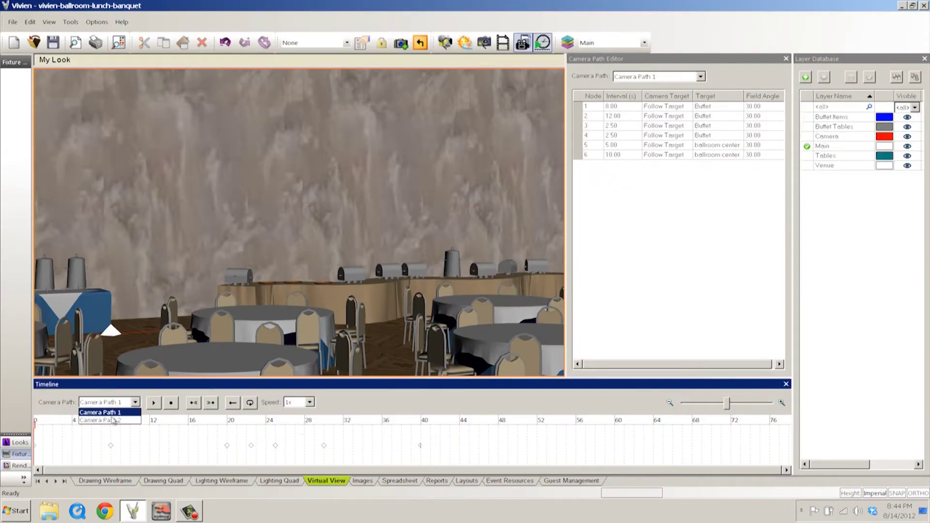
pyautogui.click(129, 415)
pyautogui.click(154, 403)
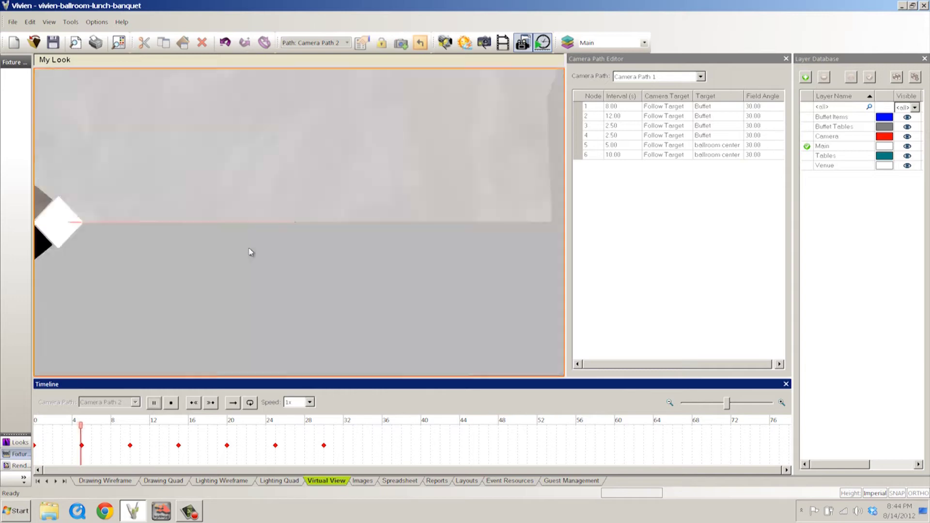
pyautogui.press('Escape')
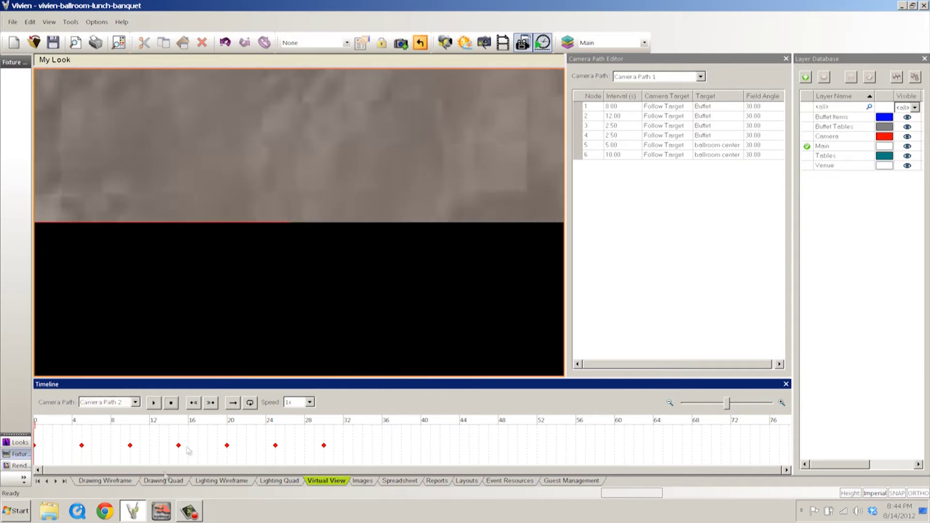
pyautogui.click(111, 481)
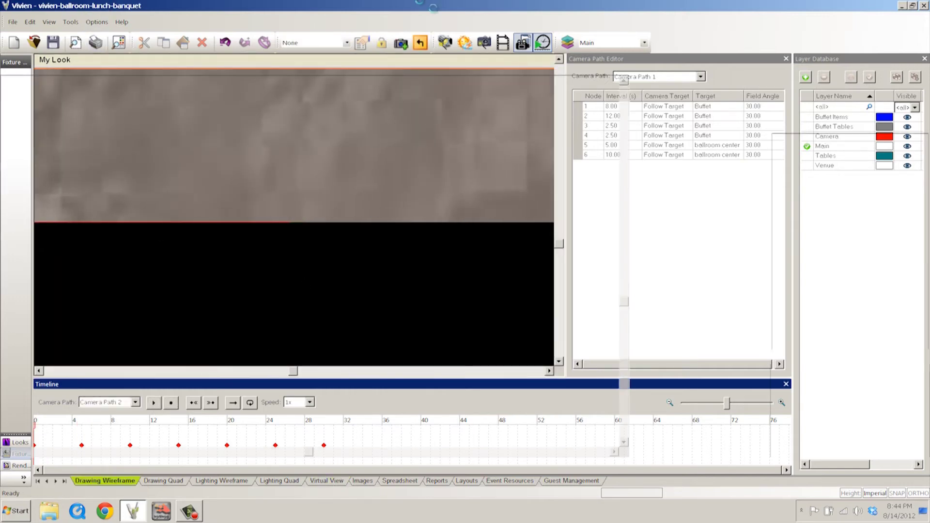
# Switch to the right side view, replay the fly-through, and go back to Drawing Wireframe.
pyautogui.click(420, 64)
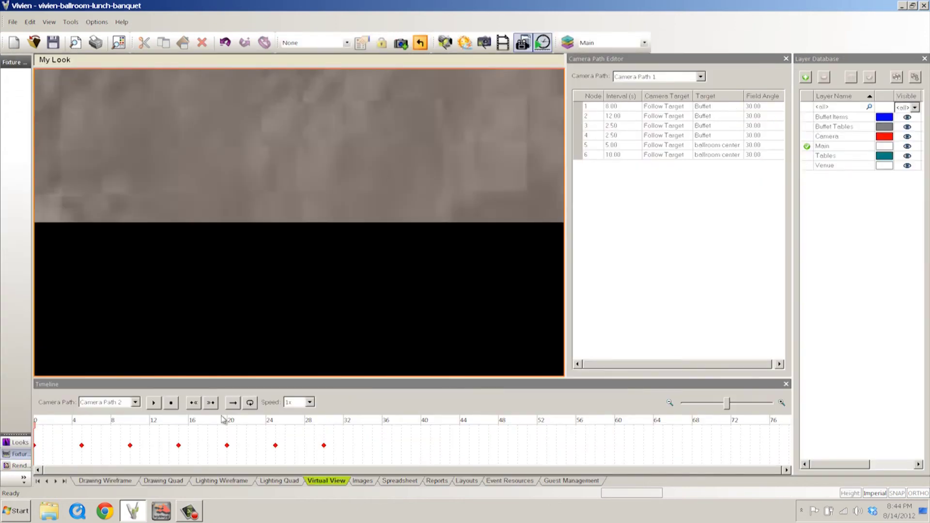
pyautogui.click(154, 403)
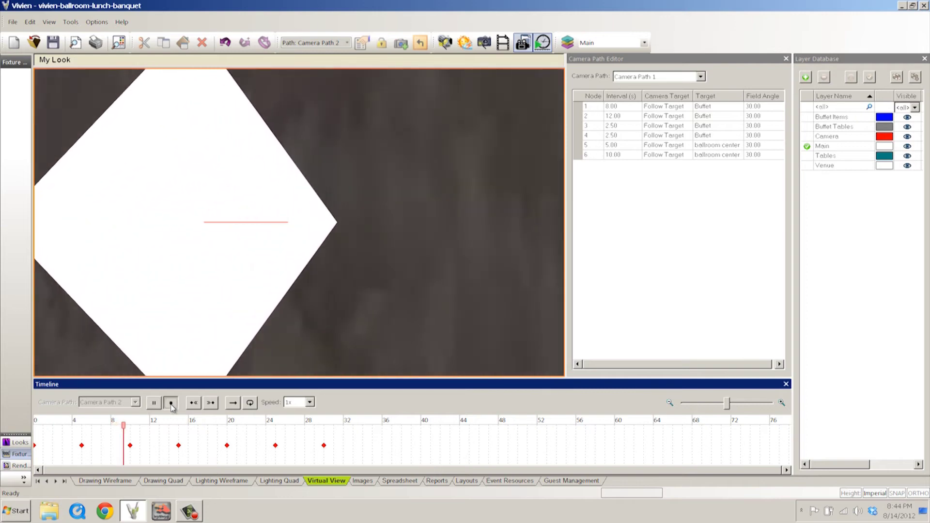
pyautogui.click(171, 403)
pyautogui.click(111, 480)
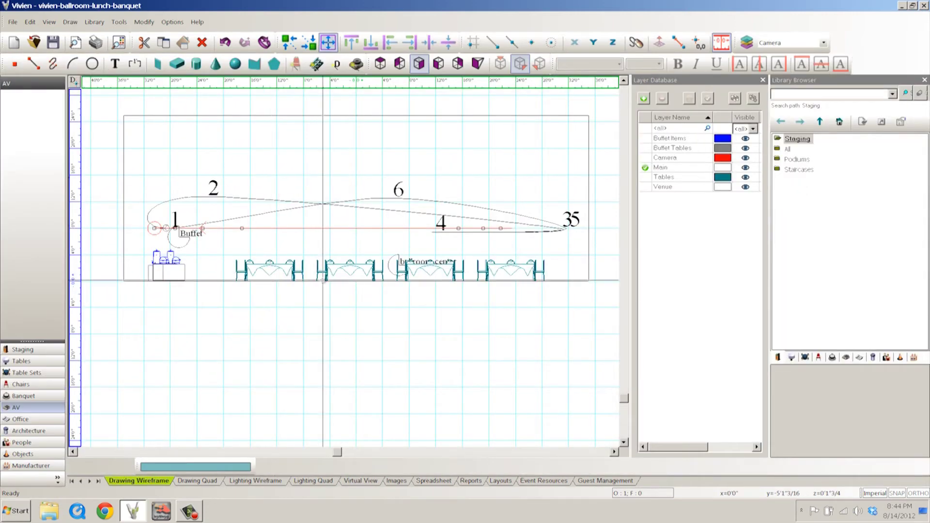
# Return to the top plan and turn off Show Camera Path in Virtual Views for Camera Path 2.
pyautogui.click(381, 64)
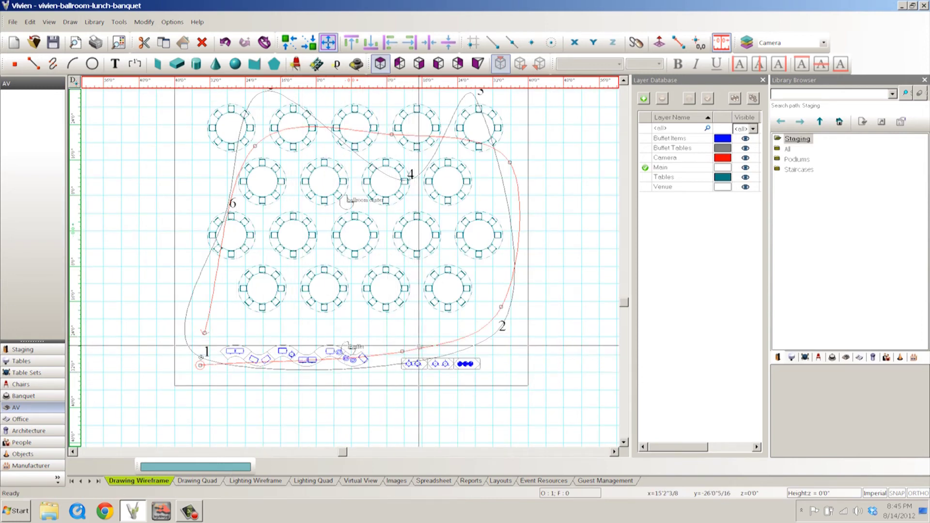
pyautogui.doubleClick(420, 352)
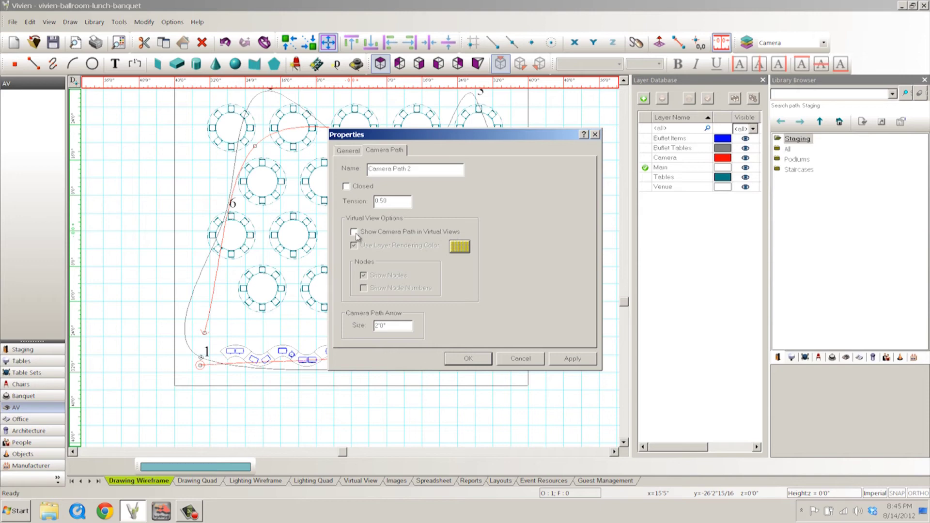
pyautogui.click(468, 359)
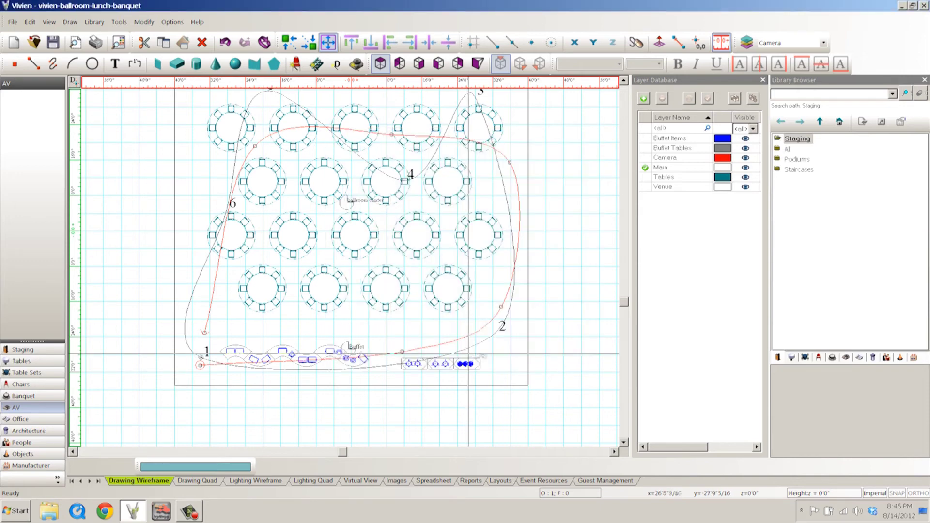
# In Virtual View, play and stop the fly-through, then list Camera Path 2's seven nodes in the editor.
pyautogui.click(352, 480)
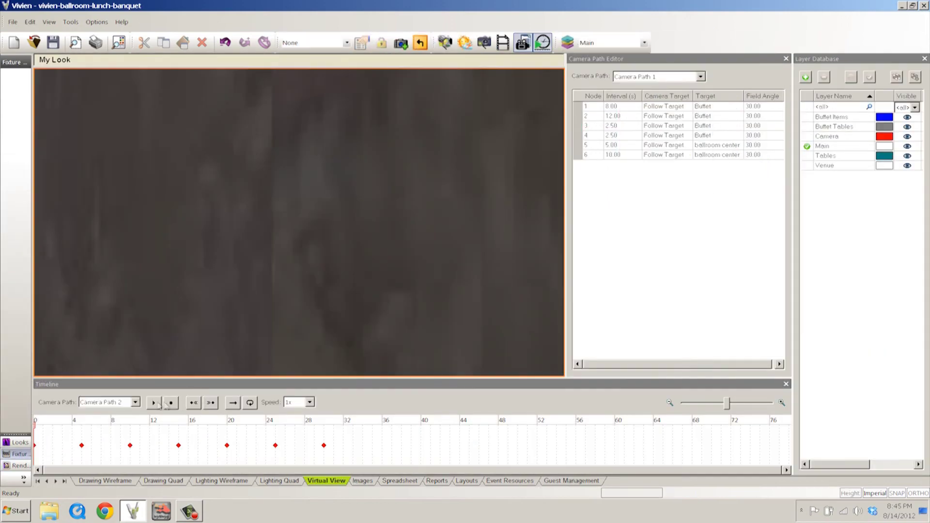
pyautogui.click(154, 403)
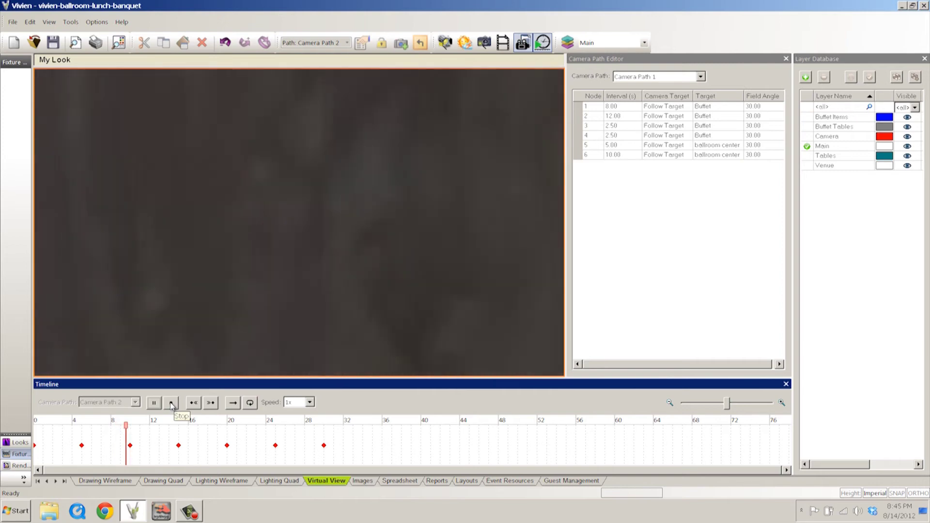
pyautogui.click(171, 403)
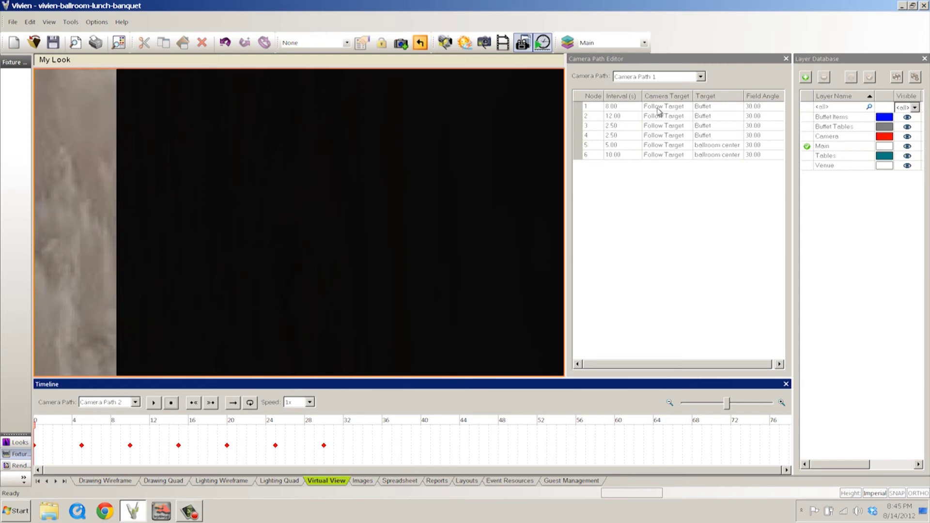
pyautogui.click(664, 77)
pyautogui.click(659, 95)
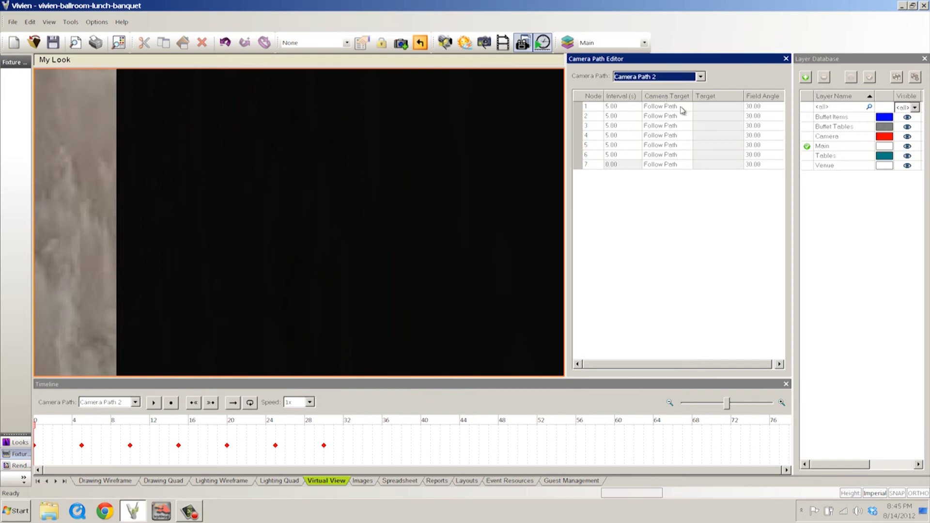
# Set all seven Camera Path 2 nodes to Follow Target (Buffet) and replay the fly-through.
pyautogui.moveTo(685, 108); pyautogui.dragTo(680, 166)
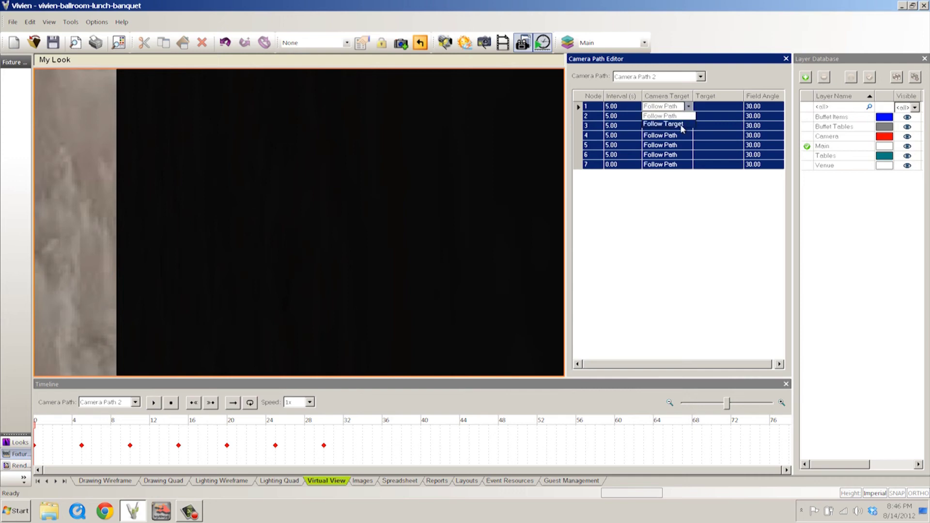
pyautogui.click(682, 125)
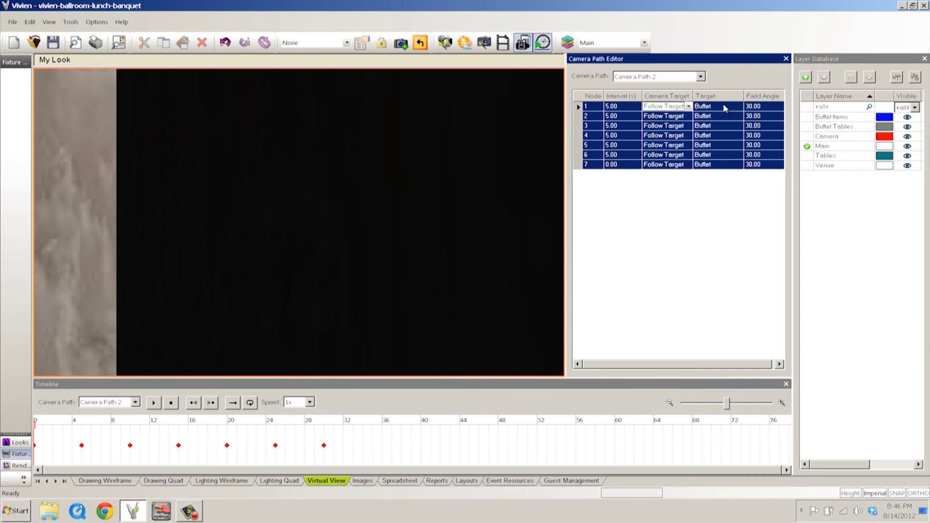
pyautogui.click(158, 405)
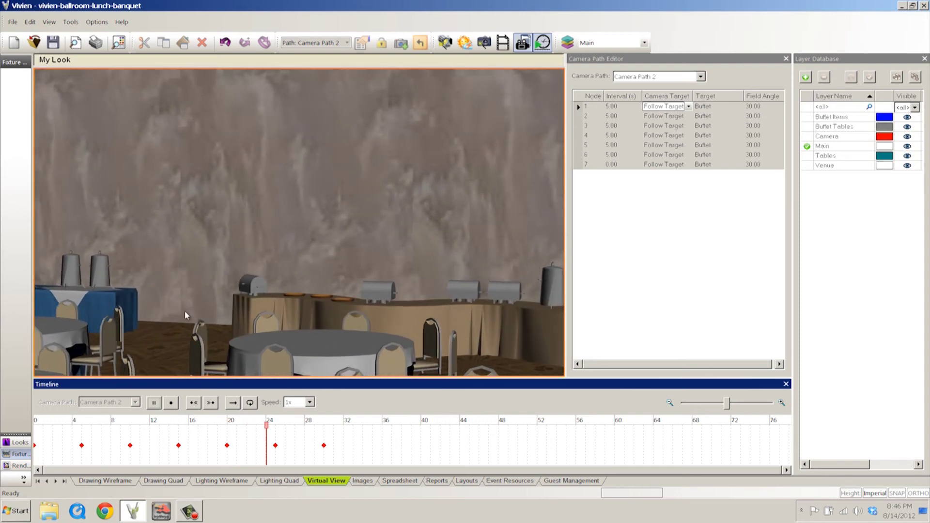
pyautogui.click(172, 404)
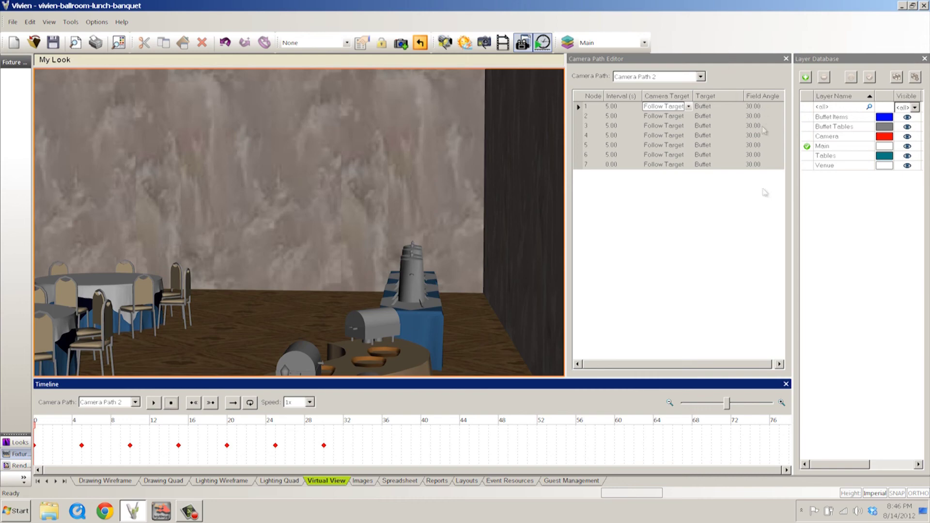
pyautogui.click(618, 106)
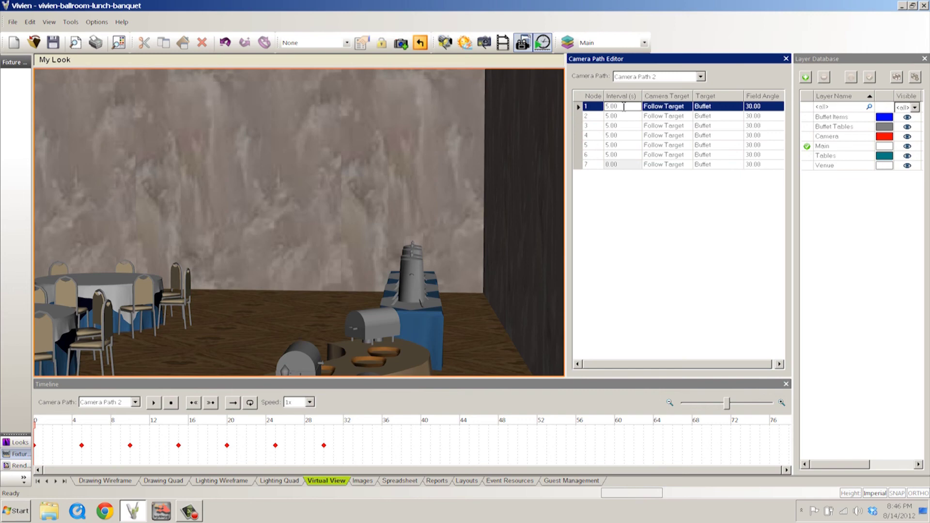
# Change node 2's interval to 2.00 seconds.
pyautogui.click(626, 117)
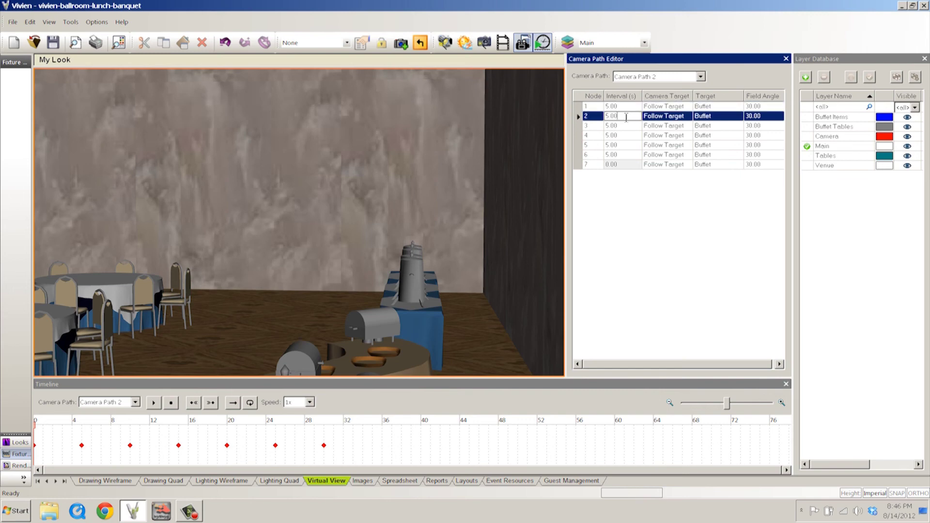
pyautogui.write('2')
pyautogui.press('Return')
# Rewind the playhead with the keyframe buttons and play the retimed fly-through.
pyautogui.click(193, 403)
pyautogui.click(193, 403)
pyautogui.click(212, 403)
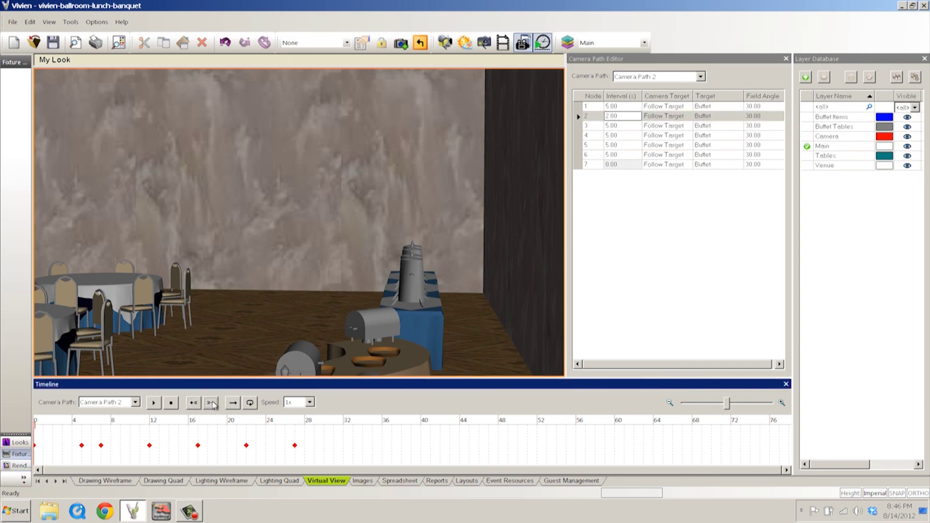
pyautogui.click(193, 403)
pyautogui.click(154, 403)
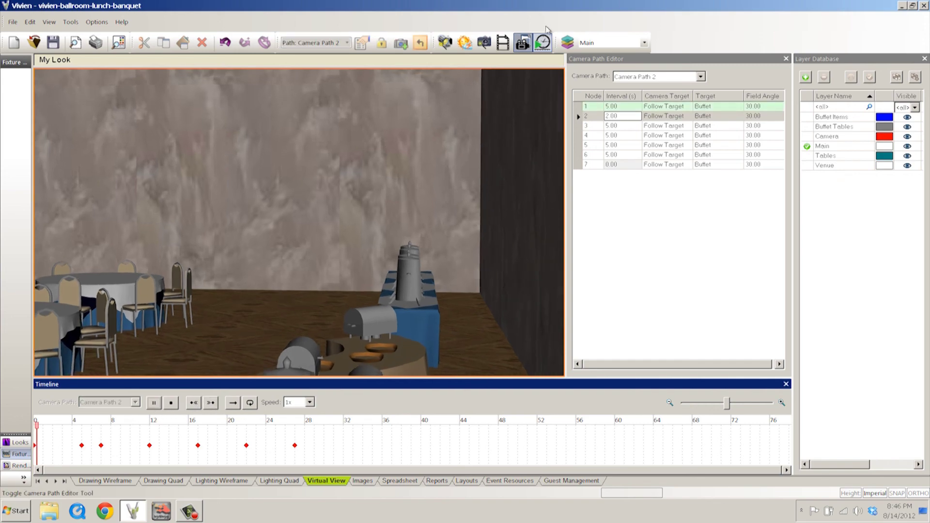